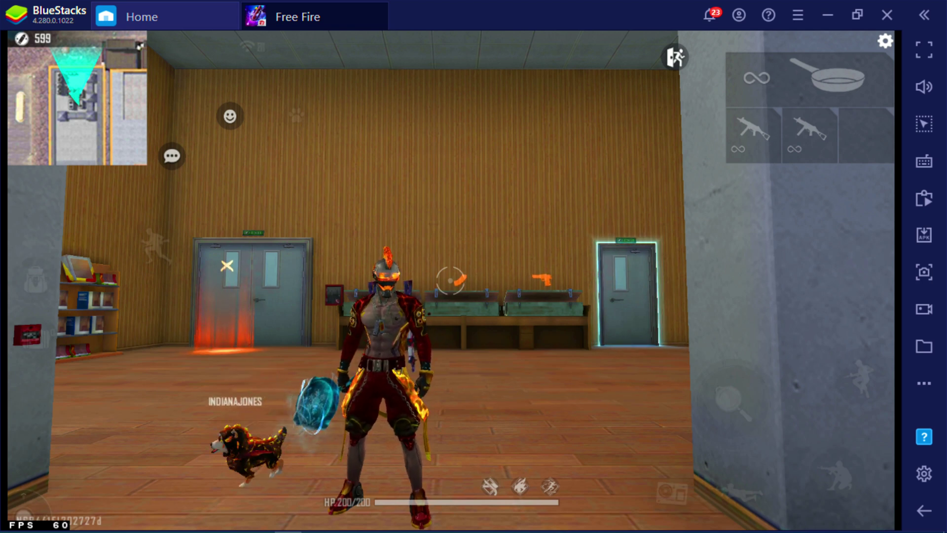
Make the character jump in the training room, then play an emote from the emote wheel.
{"action": "key", "text": "space"}
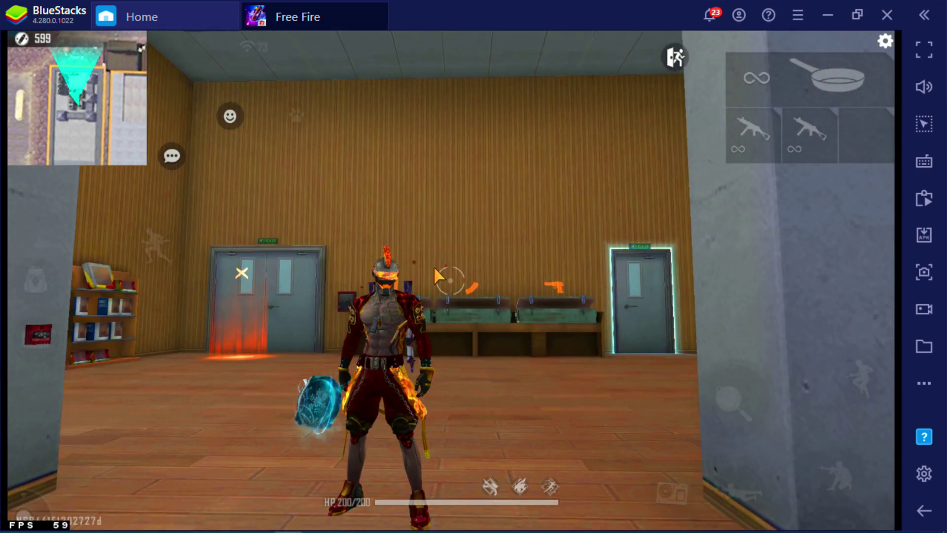
{"action": "left_click", "coordinate": [231, 115]}
{"action": "left_click", "coordinate": [494, 167]}
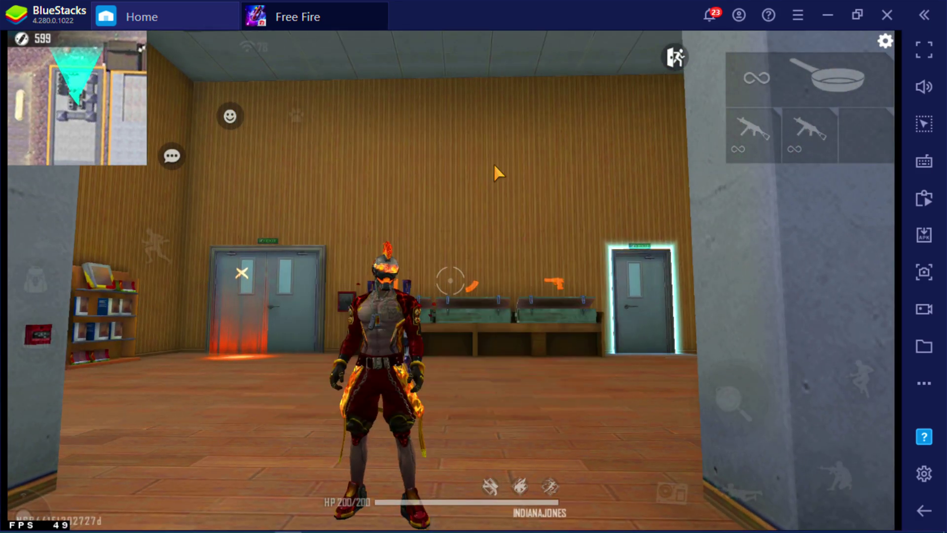
{"action": "left_click", "coordinate": [230, 116]}
{"action": "left_click", "coordinate": [483, 184]}
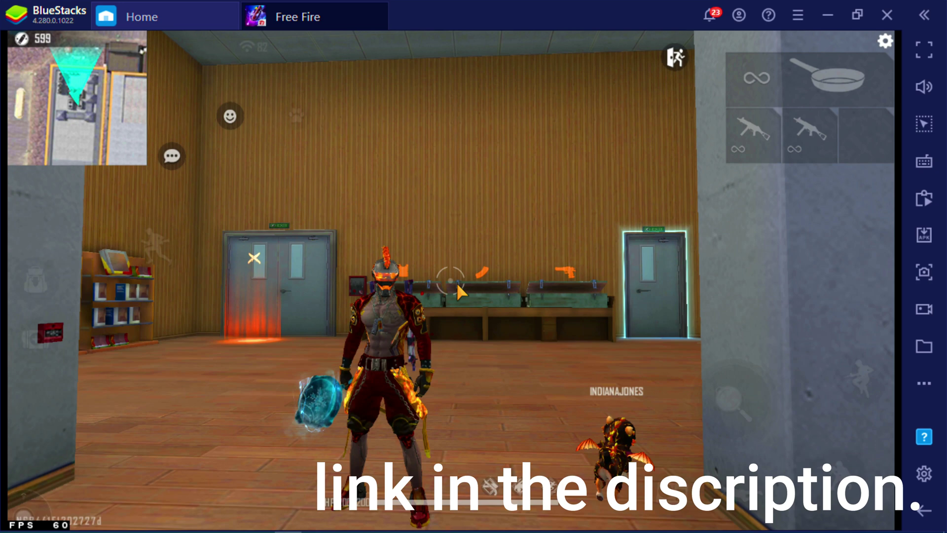
Select the 'bluestacks 5 beta' control scheme in the editor and review the aim control's settings.
{"action": "left_click", "coordinate": [924, 162]}
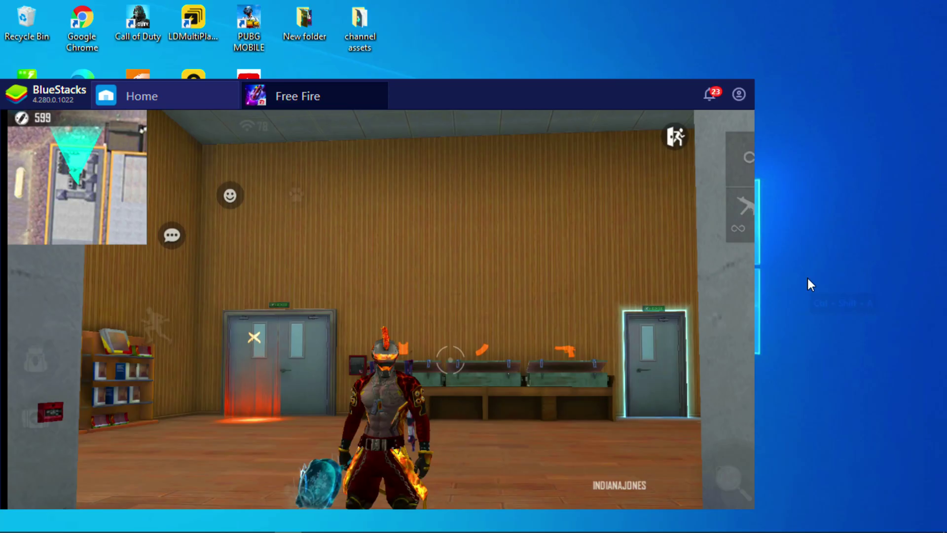
{"action": "key", "text": "ctrl+shift+a"}
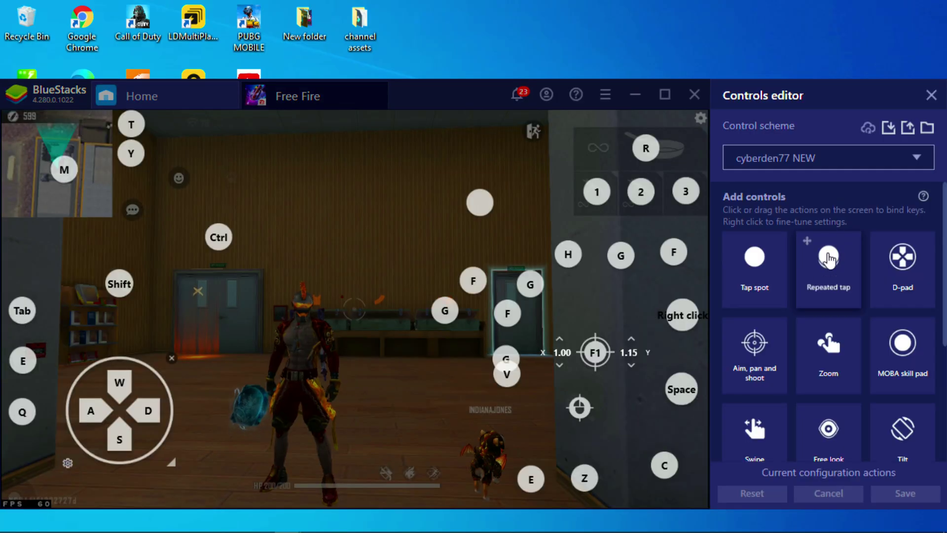
{"action": "left_click", "coordinate": [821, 157]}
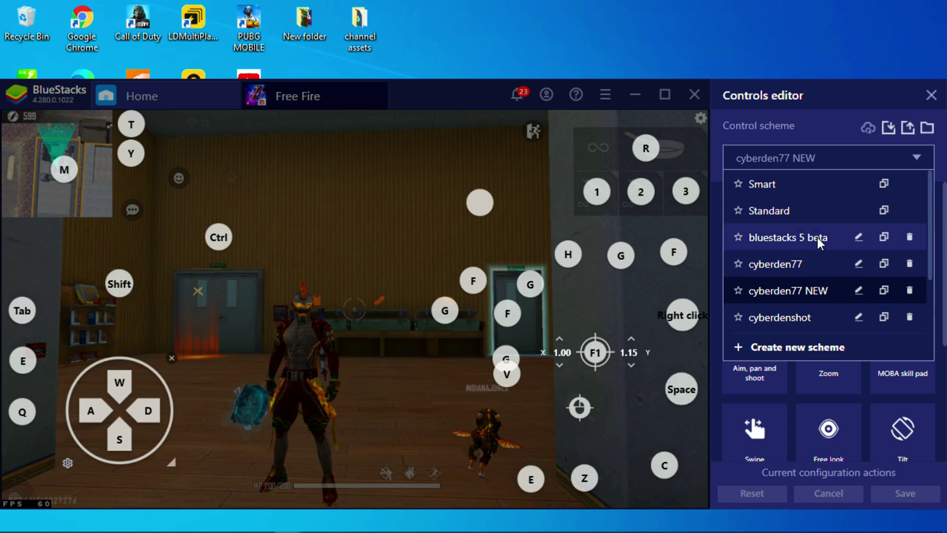
{"action": "left_click", "coordinate": [779, 236]}
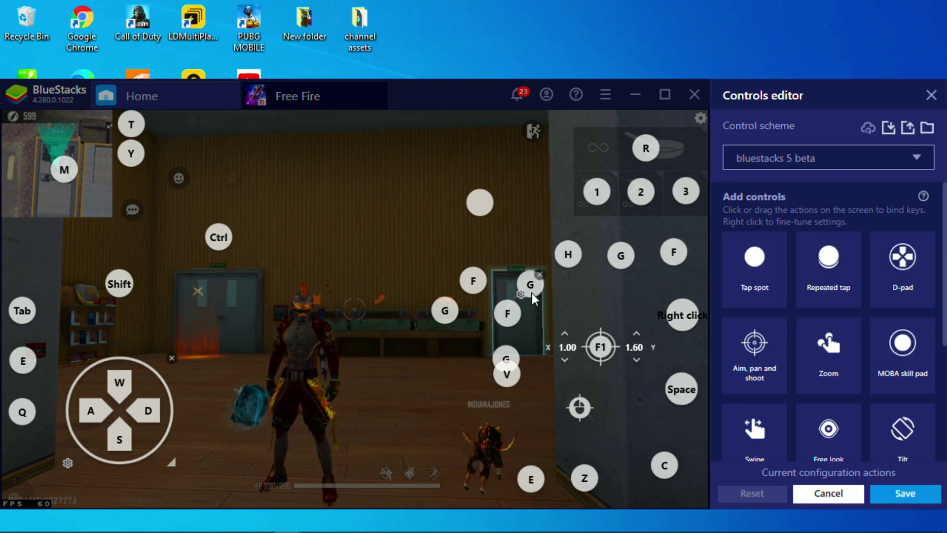
{"action": "right_click", "coordinate": [606, 353]}
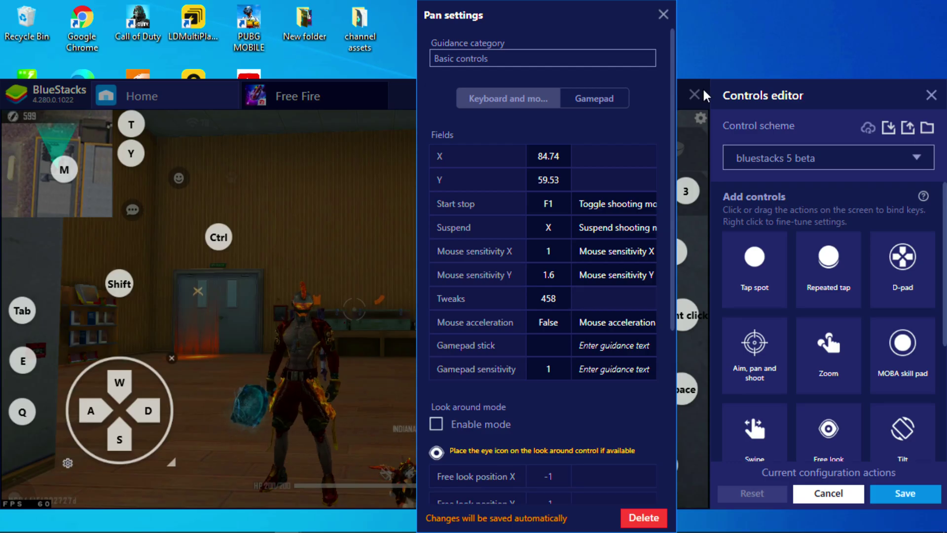
{"action": "left_click", "coordinate": [664, 15]}
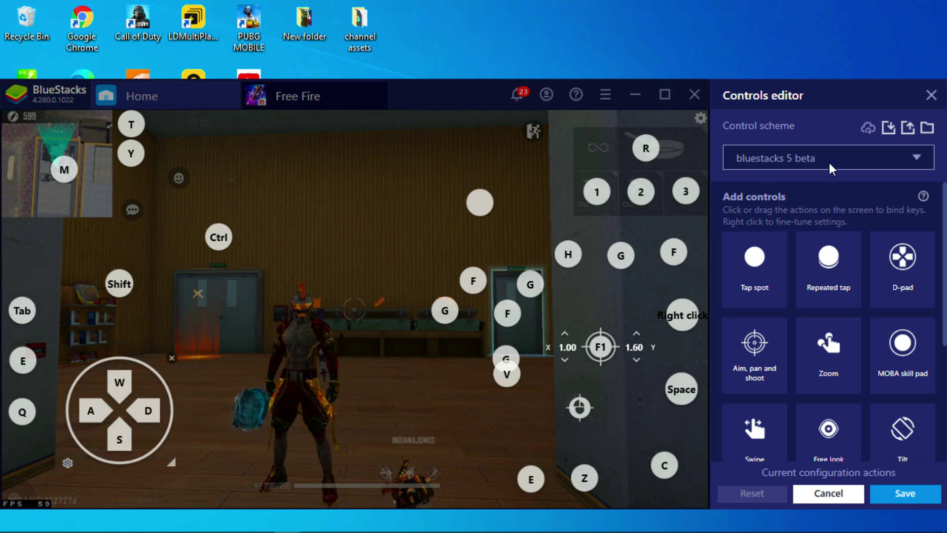
Save the scheme and mark Smart, Standard and bluestacks 5 beta for export.
{"action": "left_click", "coordinate": [892, 496]}
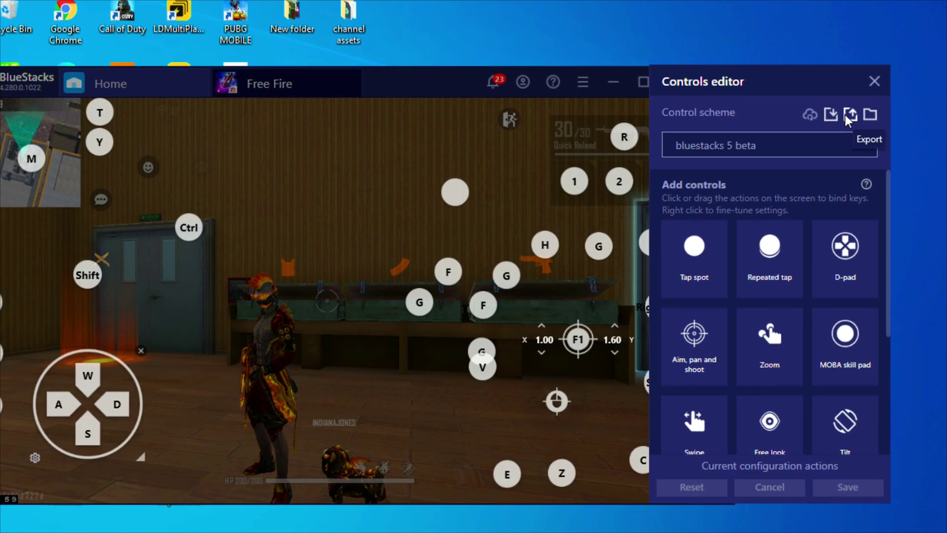
{"action": "left_click", "coordinate": [848, 110]}
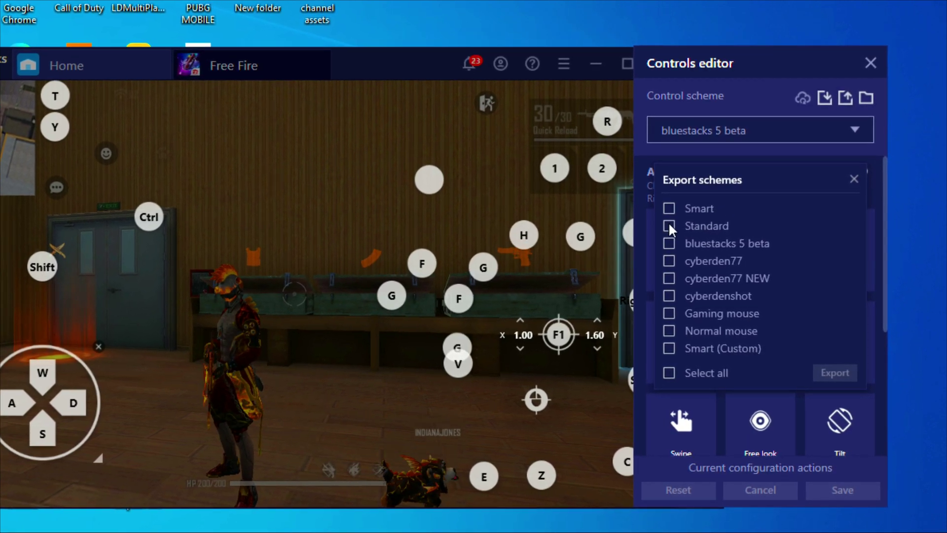
{"action": "left_click", "coordinate": [665, 205]}
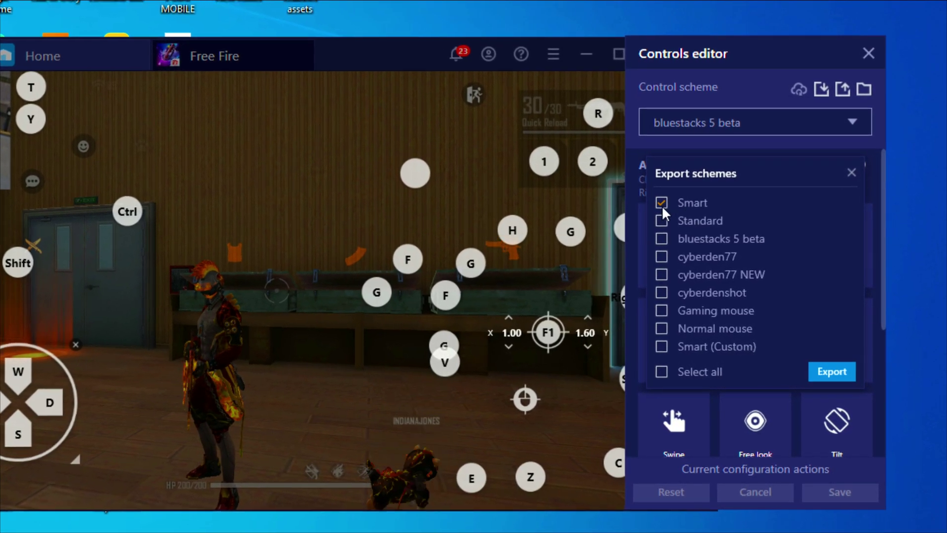
{"action": "left_click", "coordinate": [664, 222]}
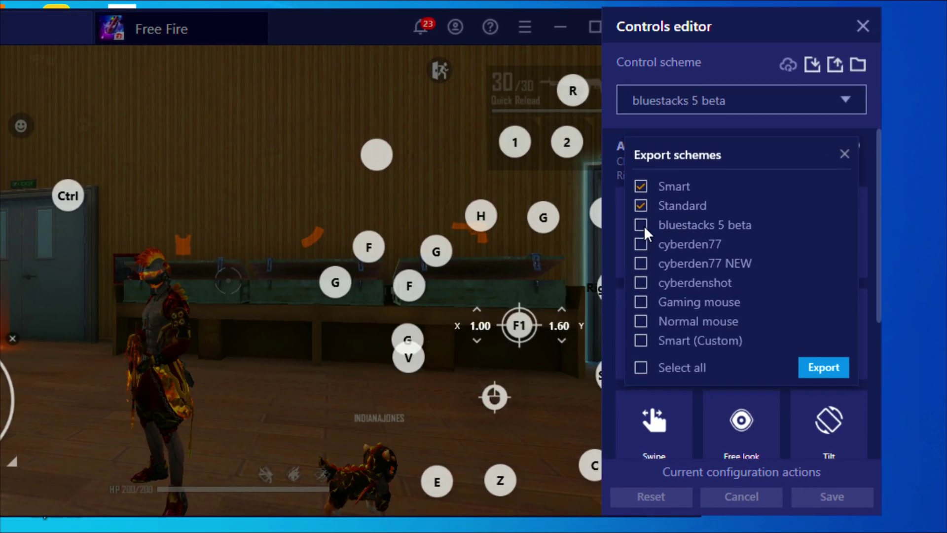
{"action": "left_click", "coordinate": [642, 226]}
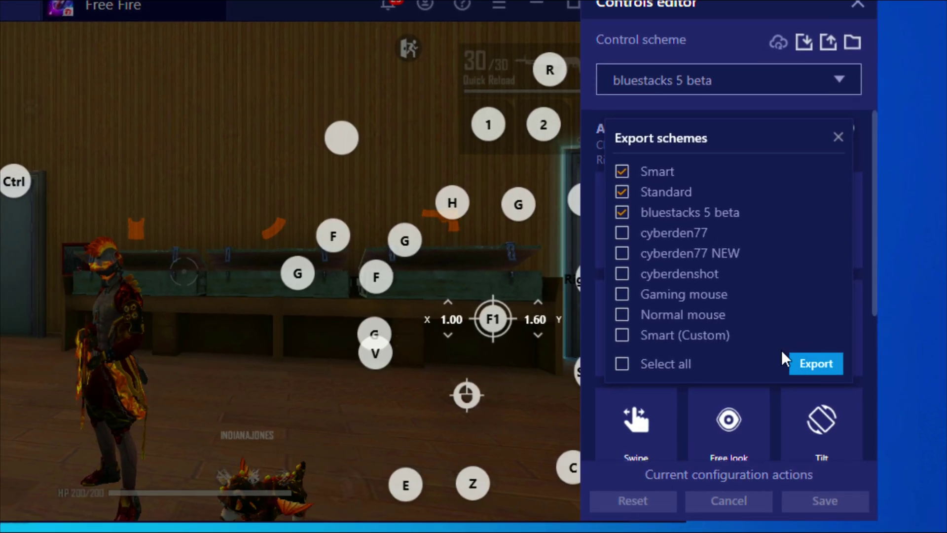
Export the selected schemes as Free Fire.cfg on the desktop.
{"action": "left_click", "coordinate": [795, 364]}
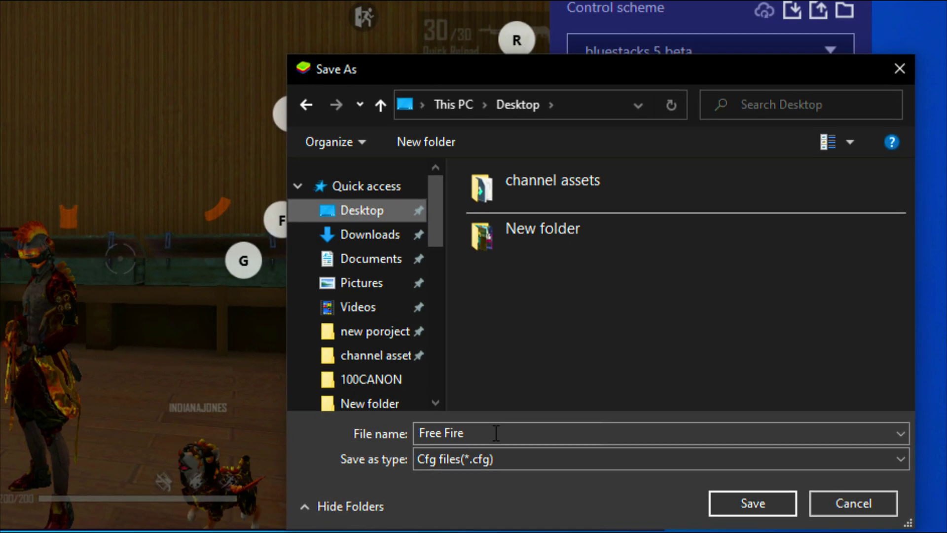
{"action": "left_click", "coordinate": [474, 436]}
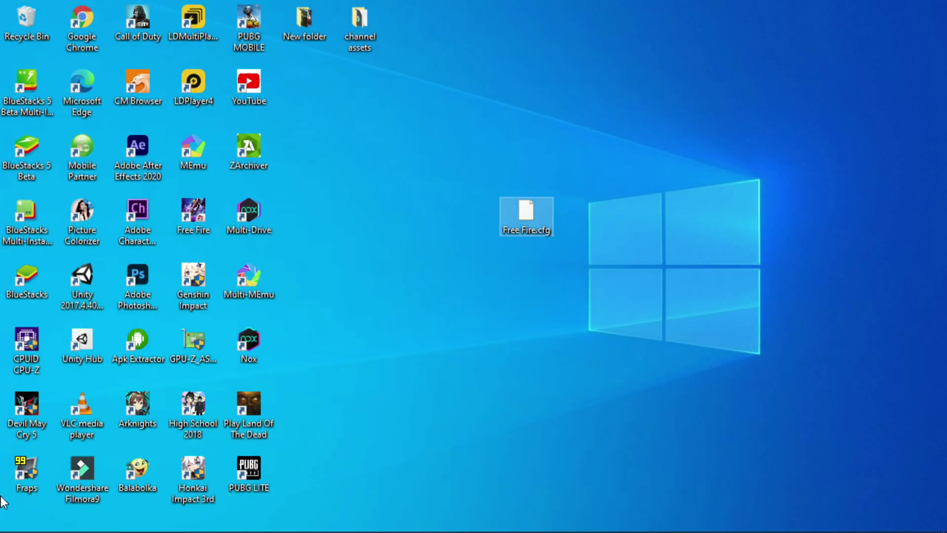
{"action": "key", "text": "super"}
Browse This PC to F:\BlueStacks_arabica\Engine\UserData\InputMapper\UserFiles.
{"action": "left_click", "coordinate": [572, 387]}
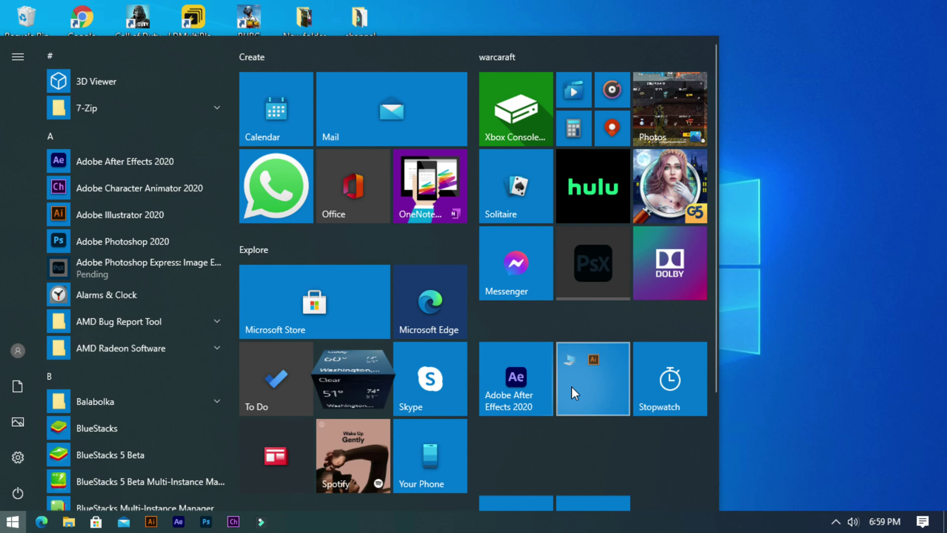
{"action": "left_click", "coordinate": [516, 496]}
{"action": "scroll", "coordinate": [519, 410], "scroll_direction": "down", "scroll_amount": 4}
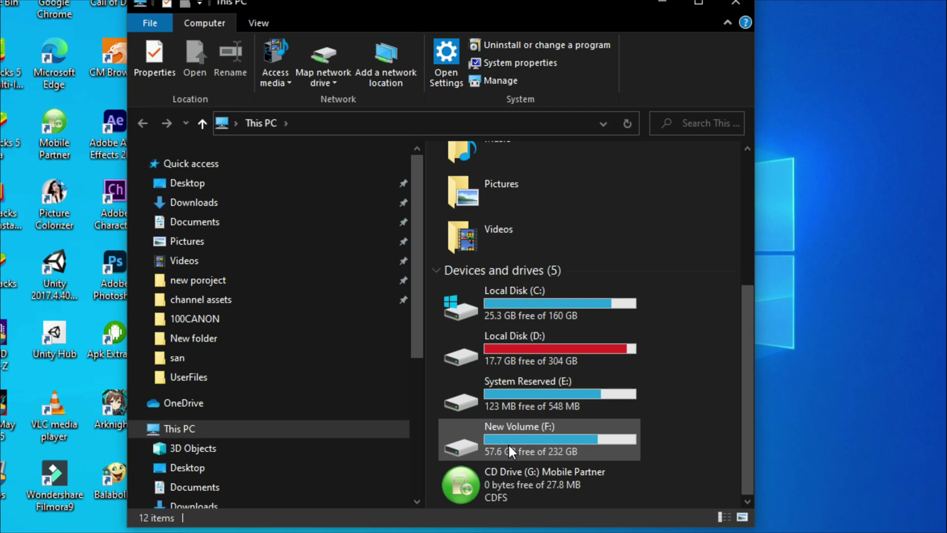
{"action": "double_click", "coordinate": [503, 443]}
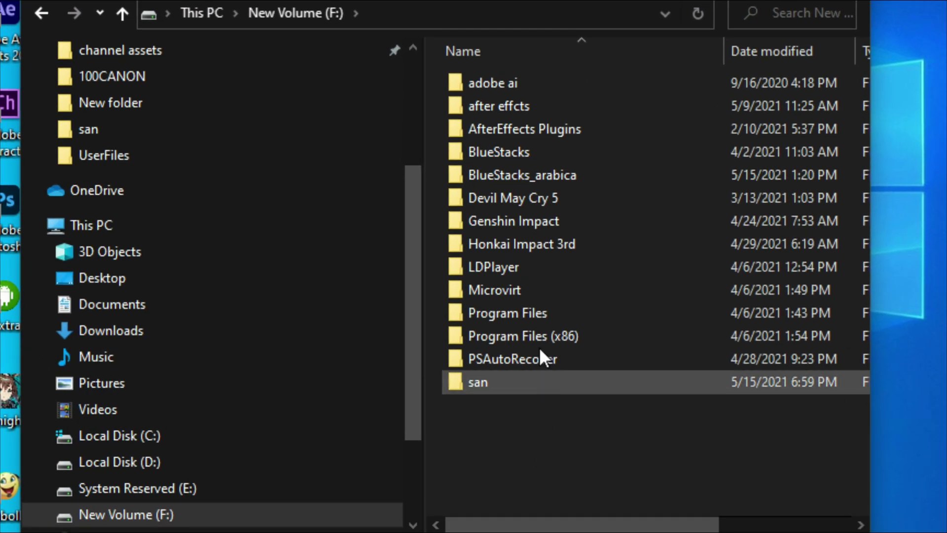
{"action": "double_click", "coordinate": [504, 178]}
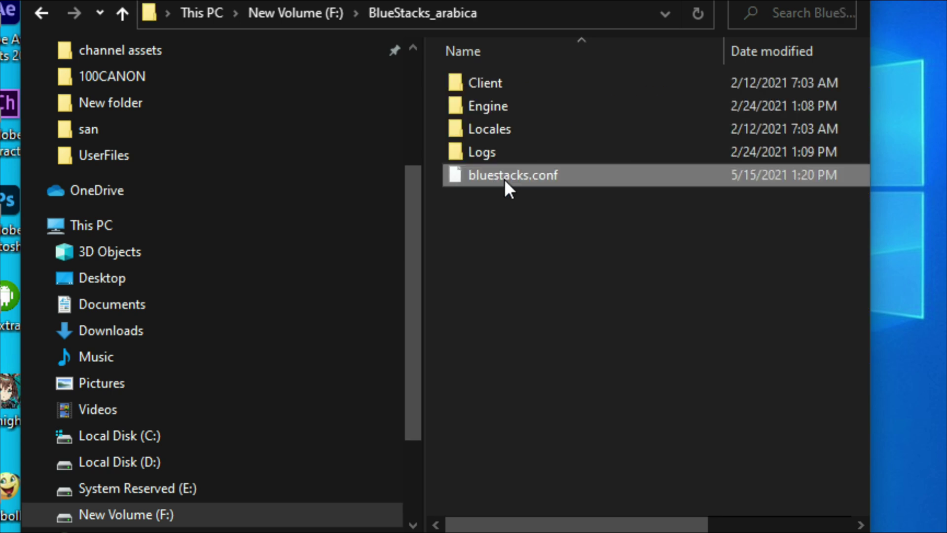
{"action": "double_click", "coordinate": [505, 107]}
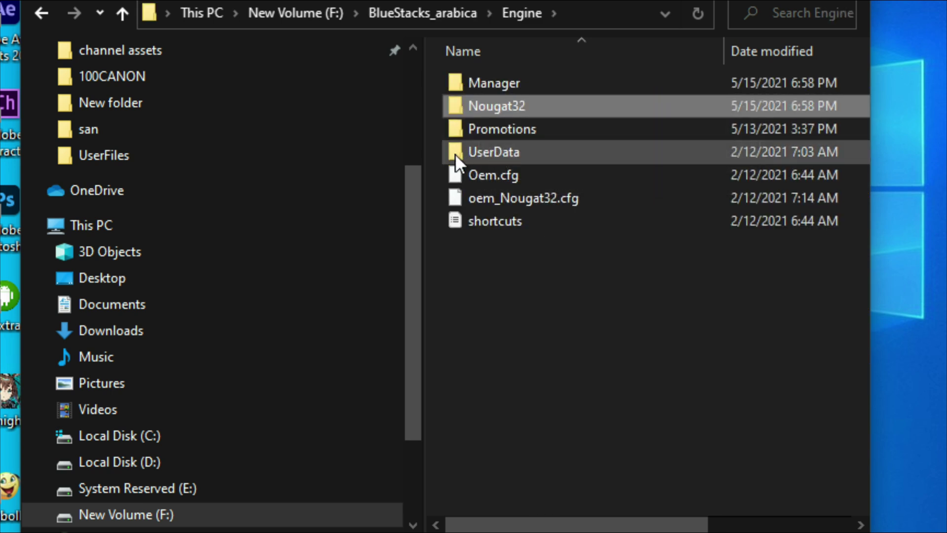
{"action": "mouse_move", "coordinate": [494, 152]}
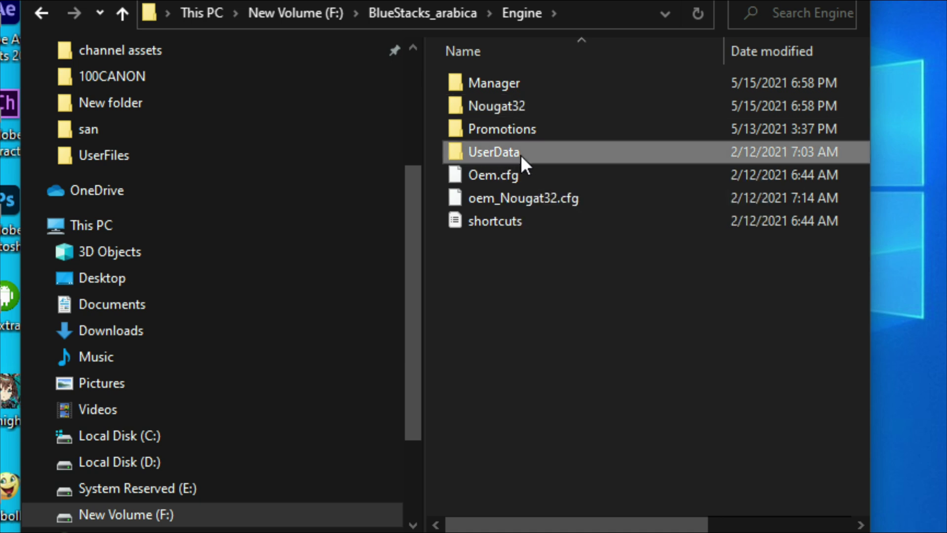
{"action": "double_click", "coordinate": [521, 153]}
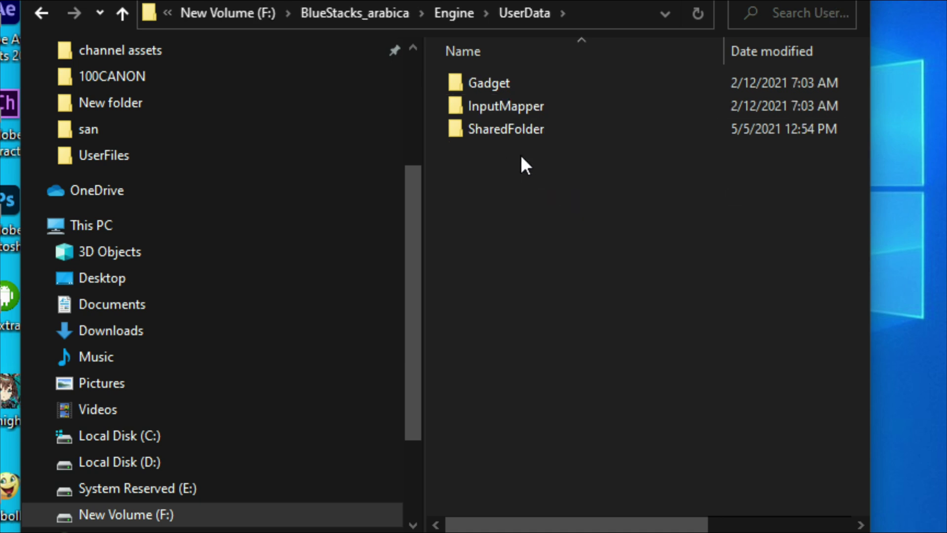
{"action": "double_click", "coordinate": [476, 110]}
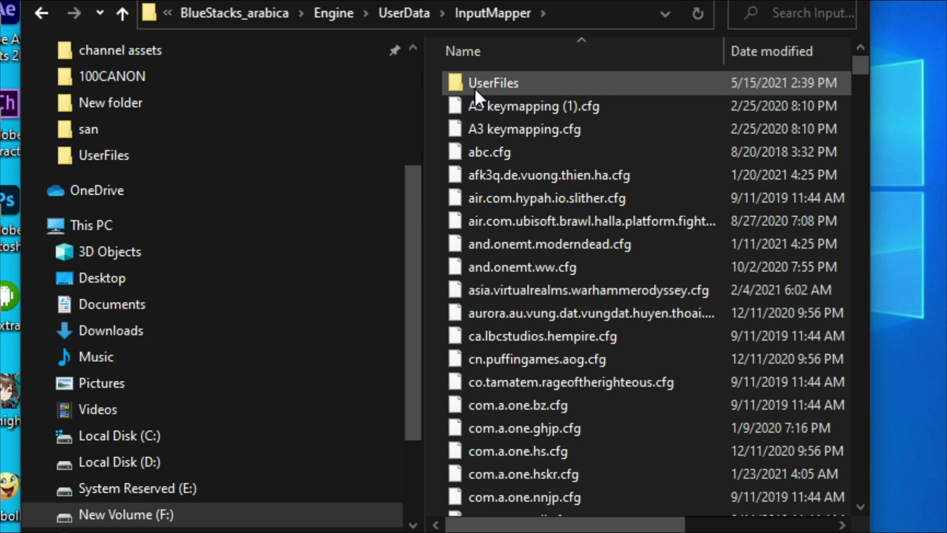
{"action": "double_click", "coordinate": [502, 87]}
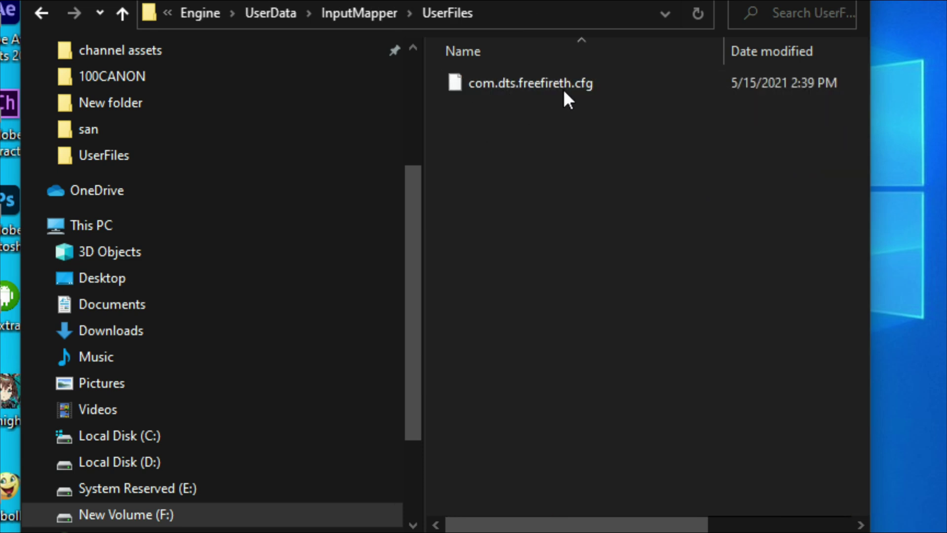
Copy com.dts.freefireth.cfg to the desktop and copy its file name.
{"action": "left_click_drag", "start_coordinate": [518, 1], "coordinate": [167, 0]}
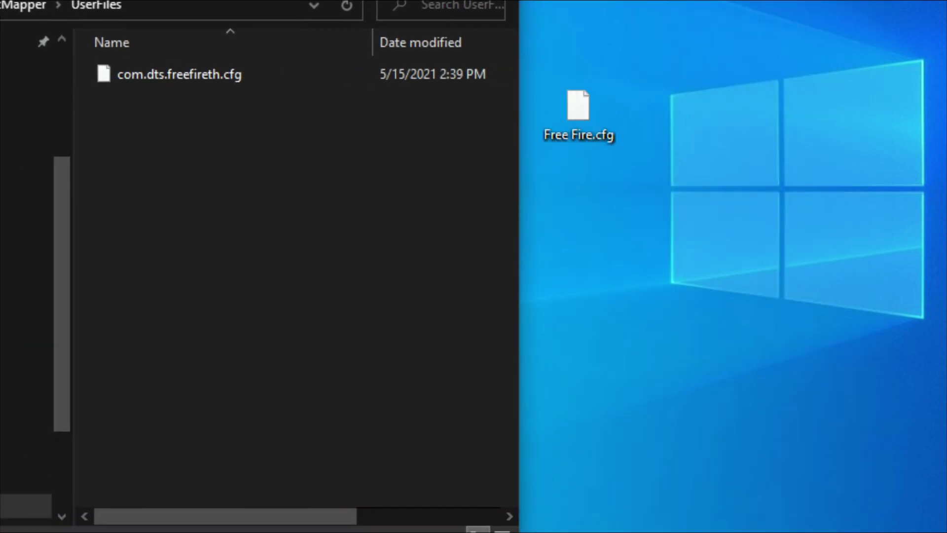
{"action": "left_click_drag", "start_coordinate": [169, 85], "coordinate": [776, 210]}
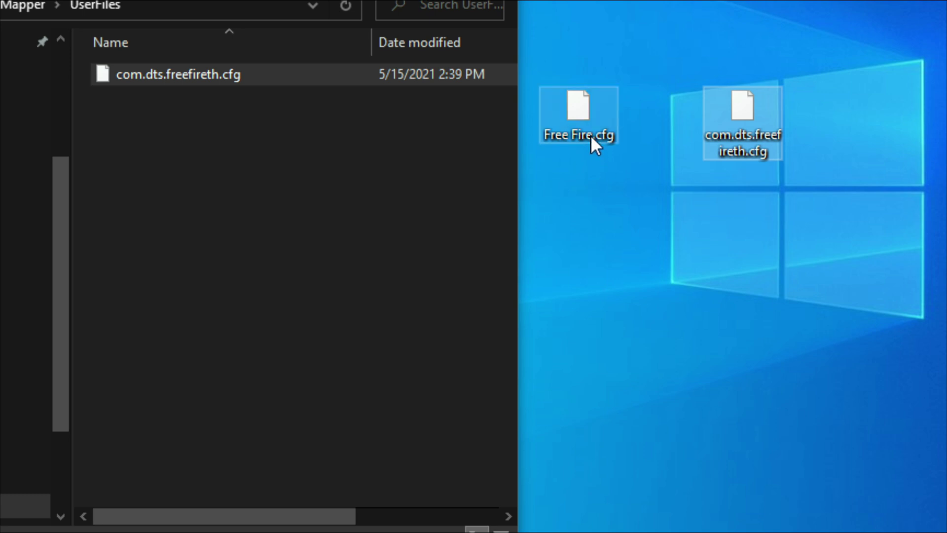
{"action": "right_click", "coordinate": [252, 77]}
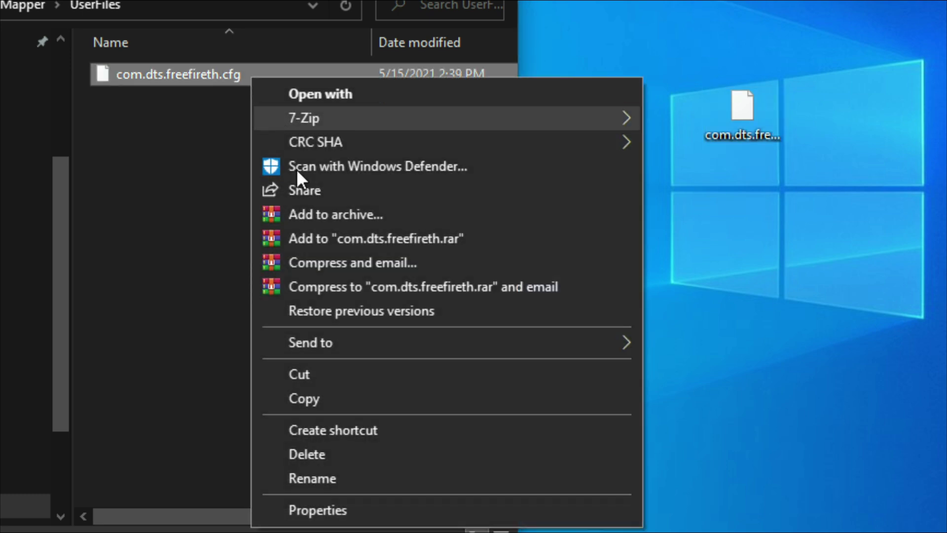
{"action": "left_click", "coordinate": [339, 481]}
{"action": "right_click", "coordinate": [152, 68]}
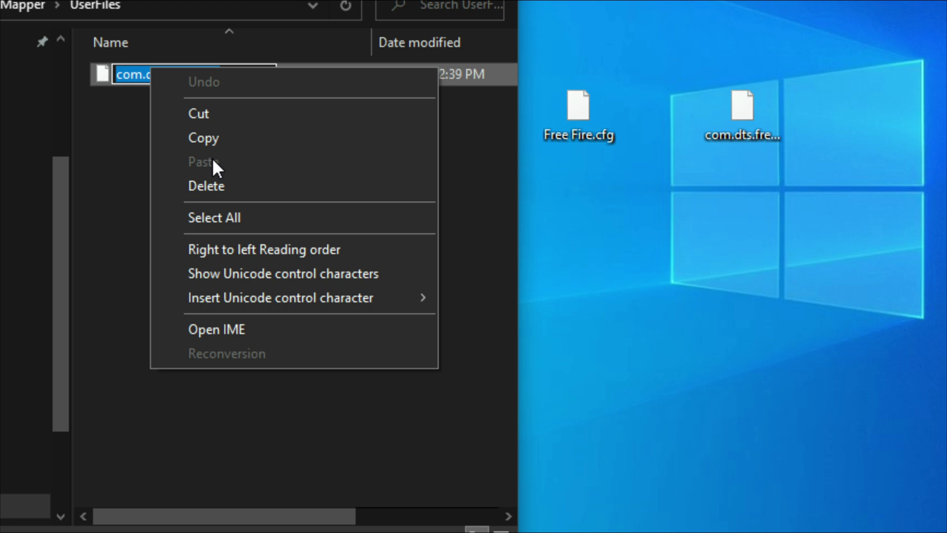
{"action": "left_click", "coordinate": [209, 143]}
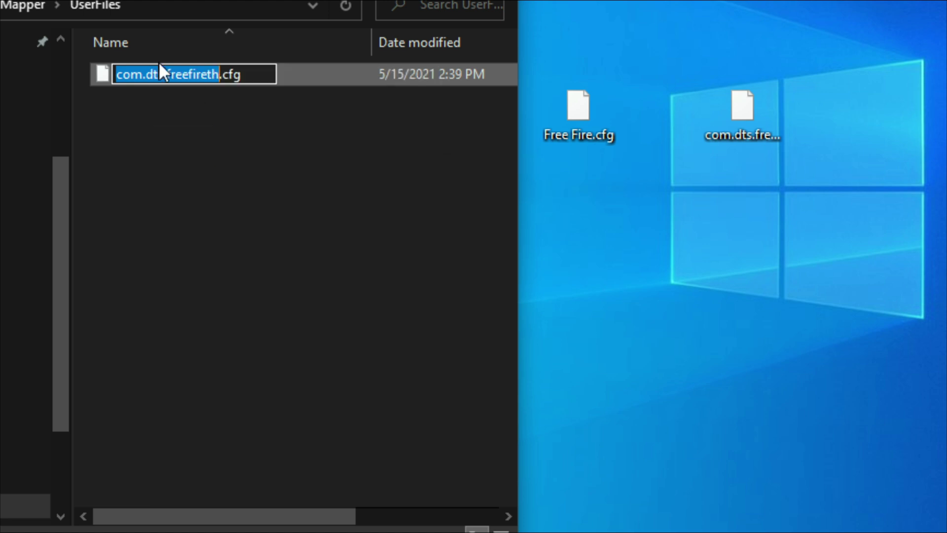
{"action": "left_click", "coordinate": [223, 135]}
Permanently delete com.dts.freefireth.cfg from UserFiles.
{"action": "right_click", "coordinate": [226, 73]}
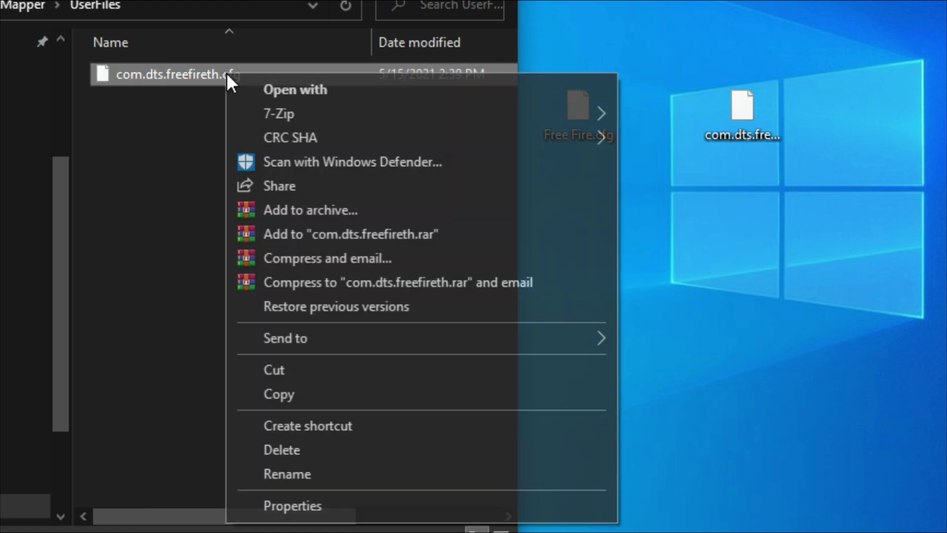
{"action": "left_click", "coordinate": [288, 449]}
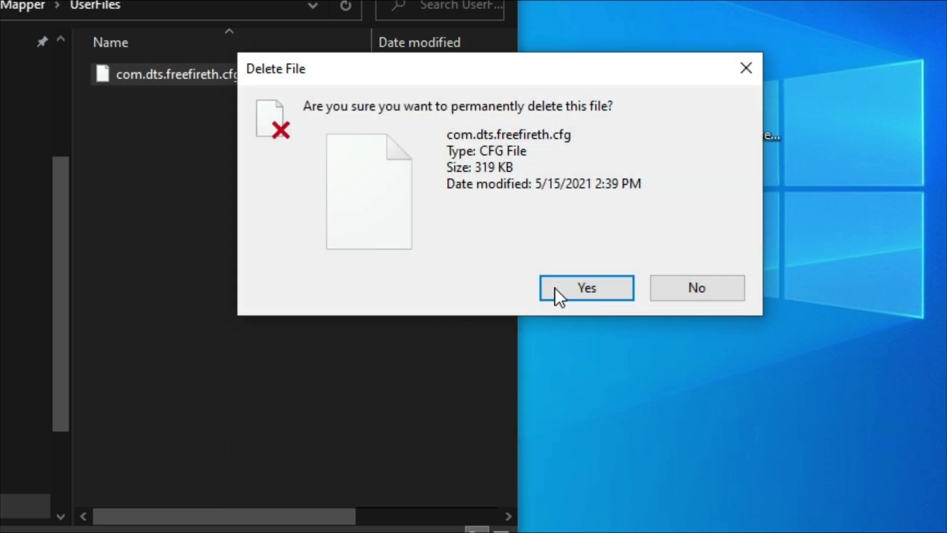
{"action": "left_click", "coordinate": [570, 291]}
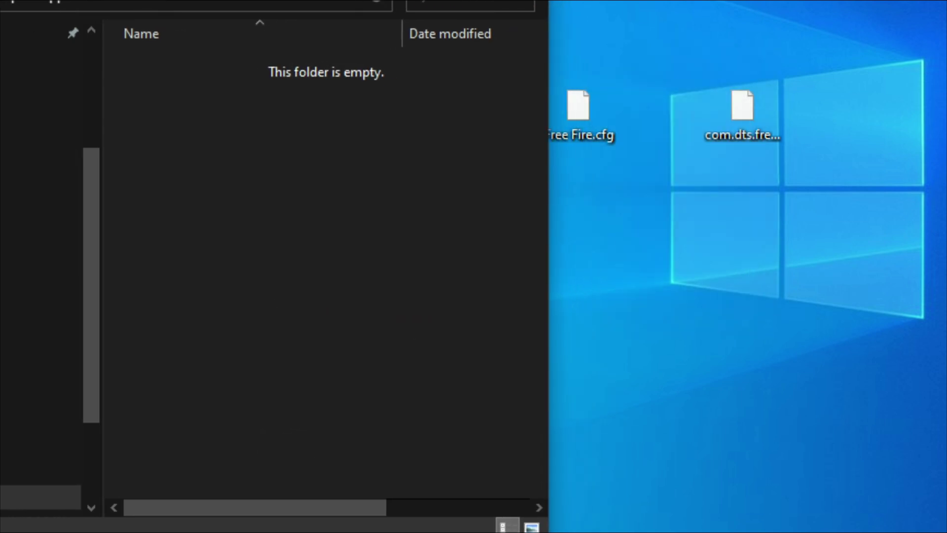
Move Free Fire.cfg into UserFiles, rename it com.dts.freefireth.cfg, and bring up BlueStacks' main menu.
{"action": "left_click_drag", "start_coordinate": [414, 117], "coordinate": [393, 98]}
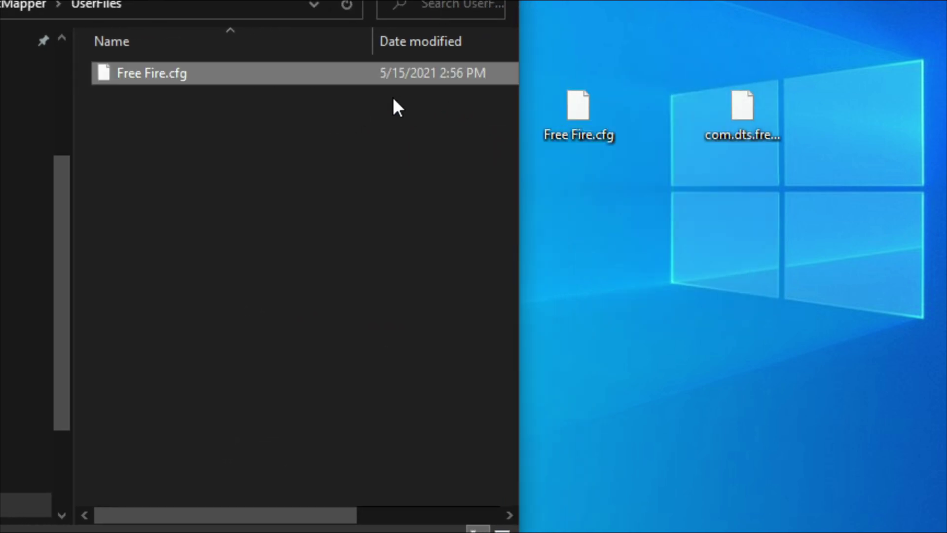
{"action": "right_click", "coordinate": [147, 75]}
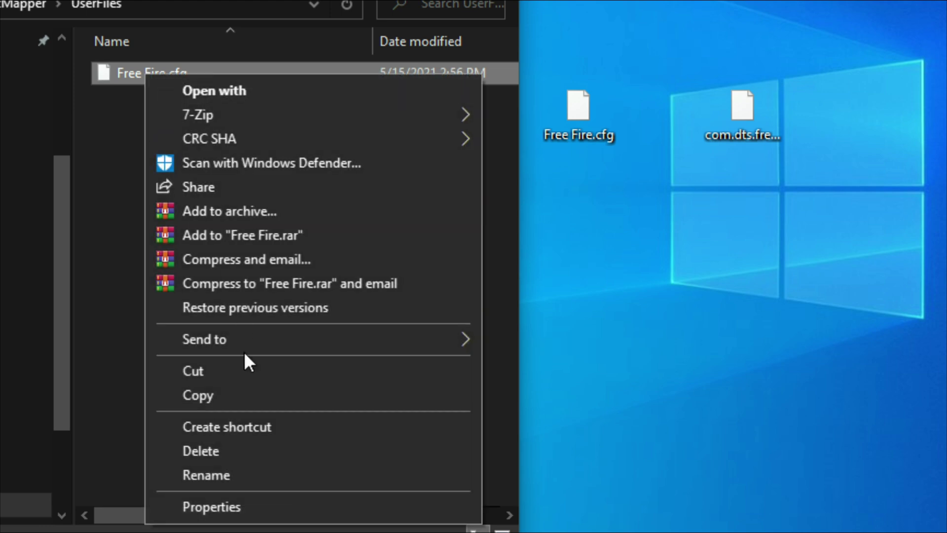
{"action": "left_click", "coordinate": [243, 475]}
{"action": "right_click", "coordinate": [141, 74]}
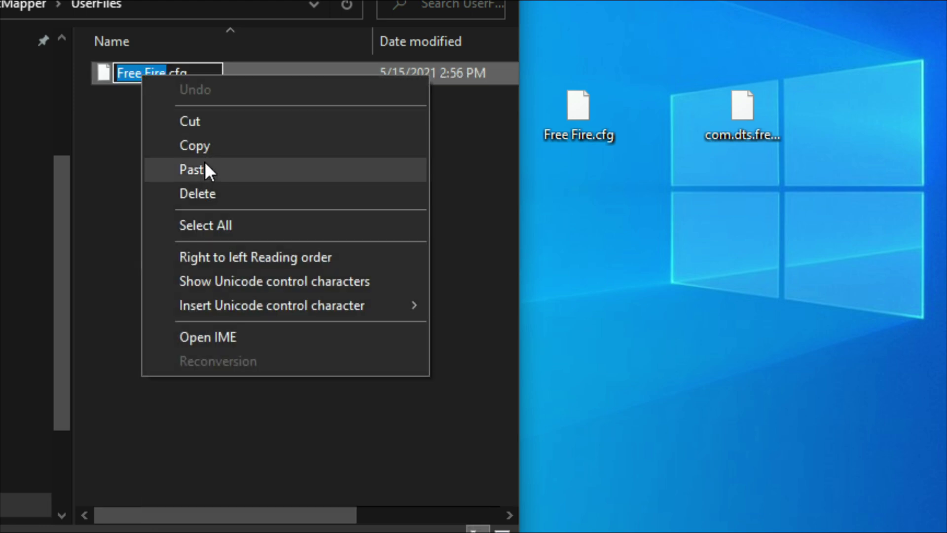
{"action": "left_click", "coordinate": [205, 176]}
{"action": "left_click", "coordinate": [216, 112]}
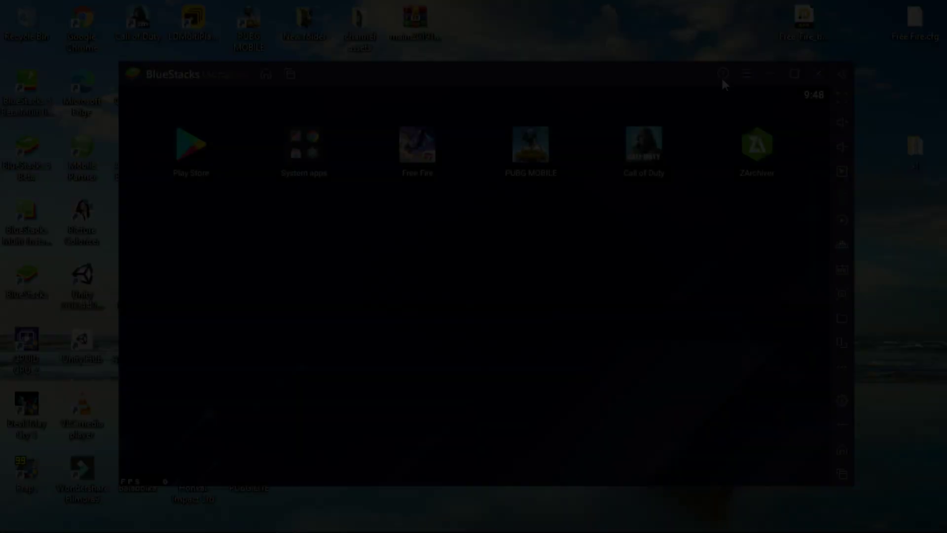
{"action": "left_click", "coordinate": [749, 74]}
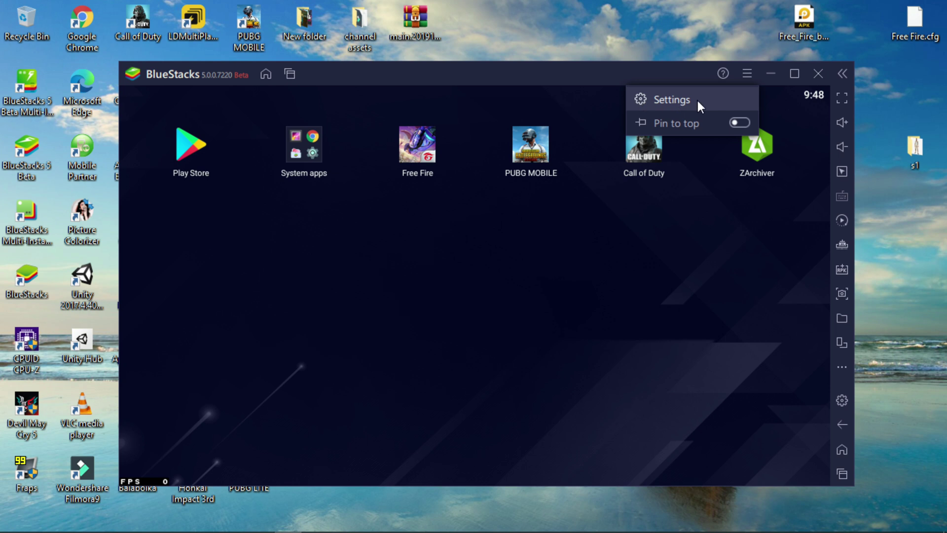
{"action": "left_click", "coordinate": [745, 77]}
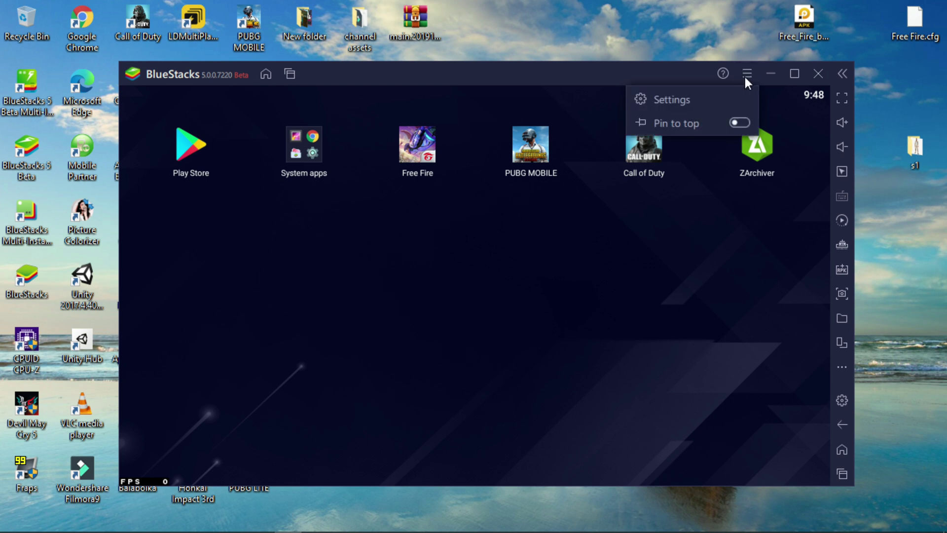
Set the BlueStacks display to 1920 x 1080 at 320 DPI and save.
{"action": "left_click", "coordinate": [664, 106]}
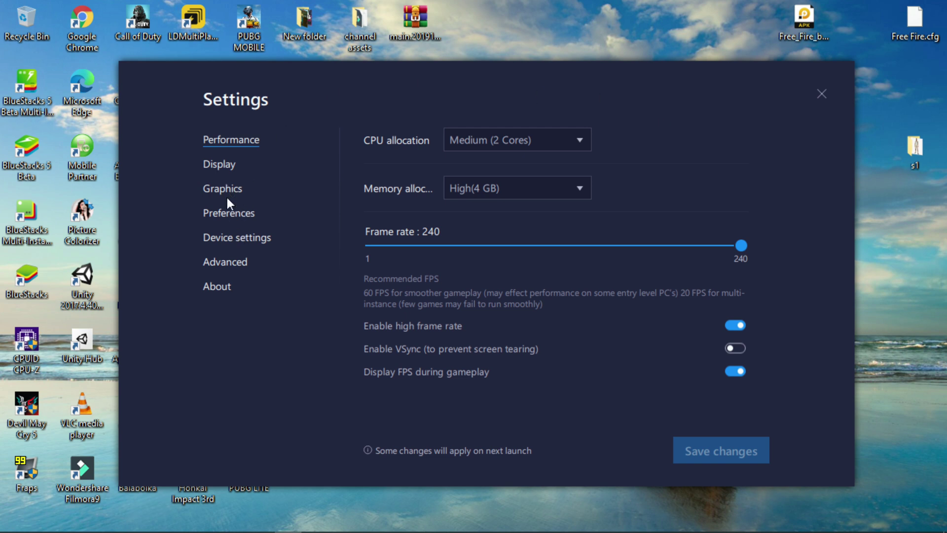
{"action": "left_click", "coordinate": [217, 166]}
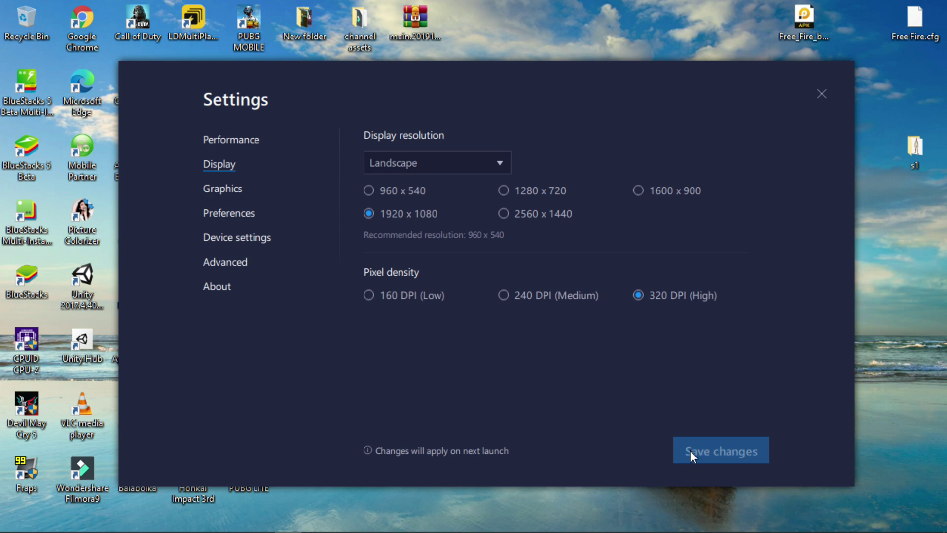
{"action": "left_click", "coordinate": [821, 93]}
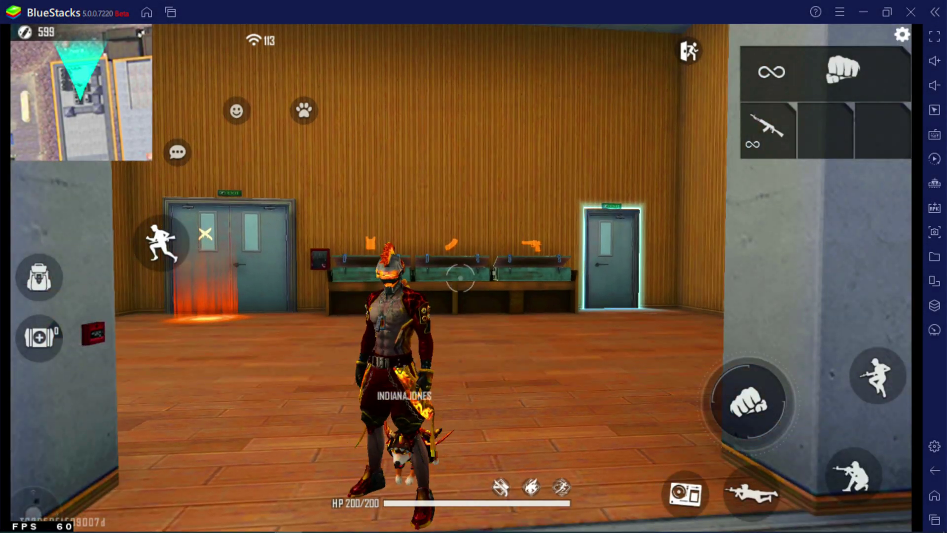
Choose the bluestacks 5 beta scheme in Game controls, then review Free Fire's sensitivity settings.
{"action": "left_click", "coordinate": [935, 136]}
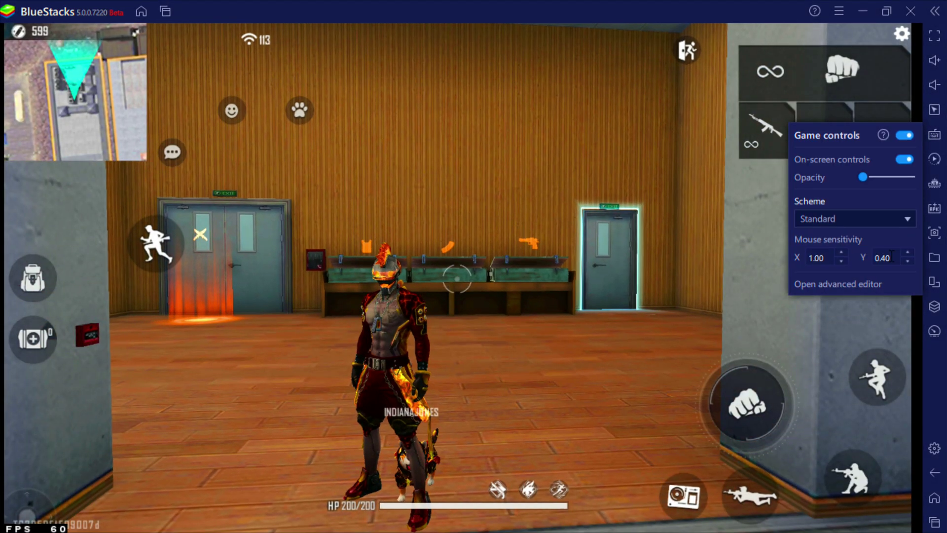
{"action": "left_click", "coordinate": [812, 219]}
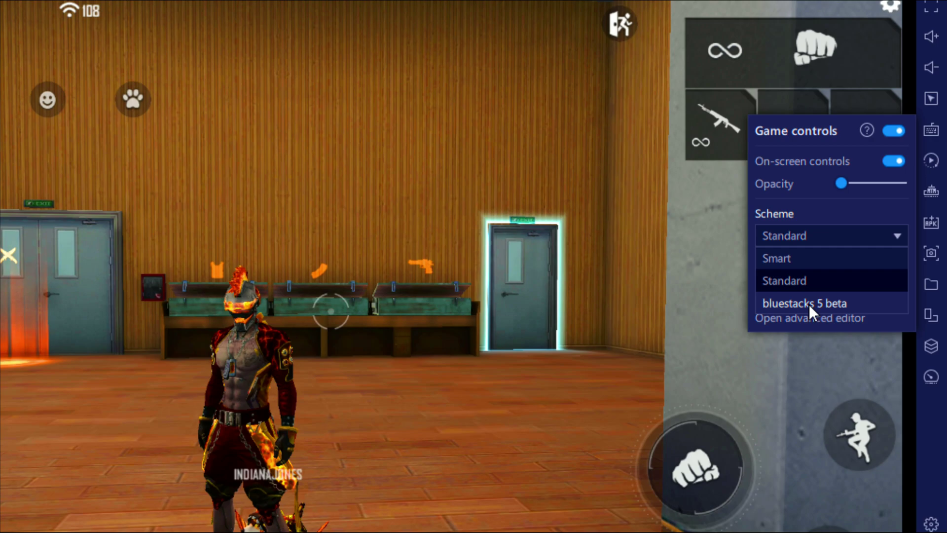
{"action": "left_click", "coordinate": [822, 293]}
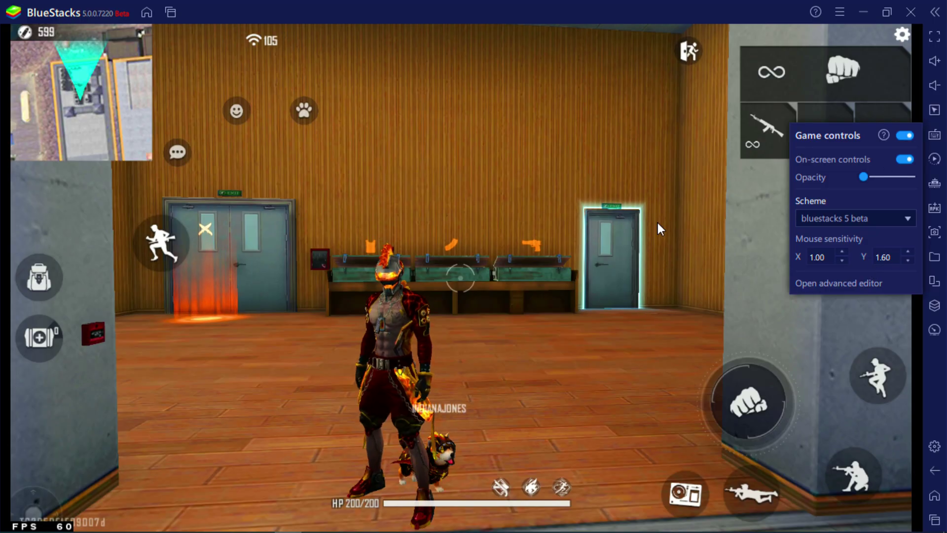
{"action": "left_click", "coordinate": [657, 223]}
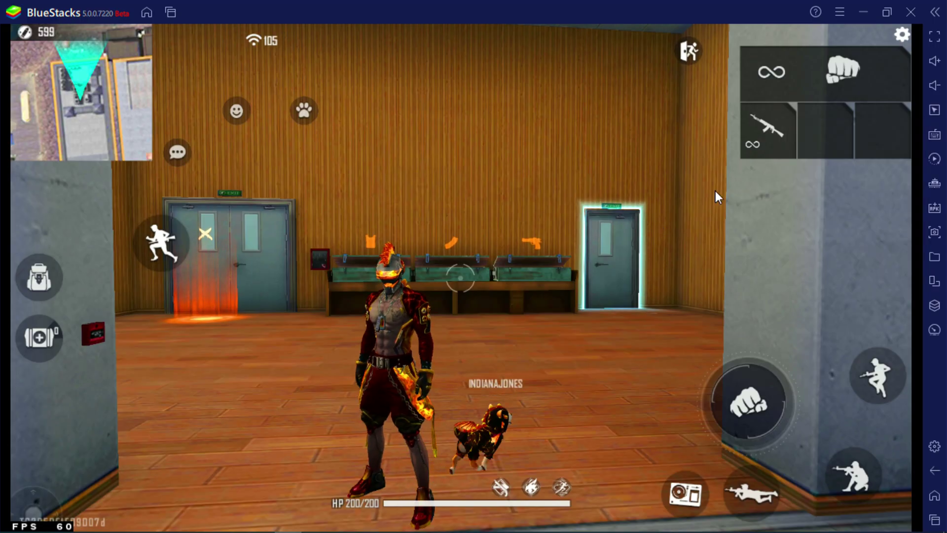
{"action": "left_click", "coordinate": [900, 35]}
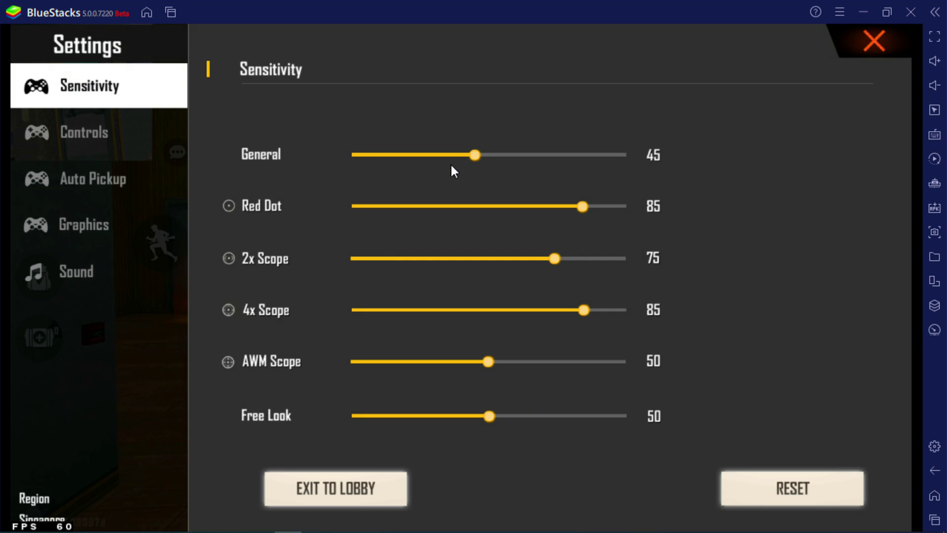
{"action": "left_click", "coordinate": [875, 42]}
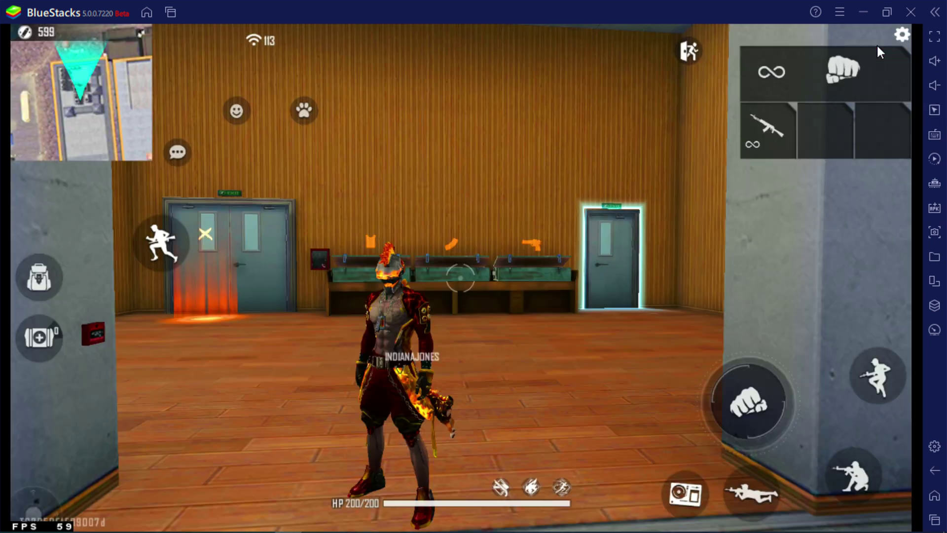
Run across the training room to face the shooting range targets.
{"action": "key", "text": "w"}
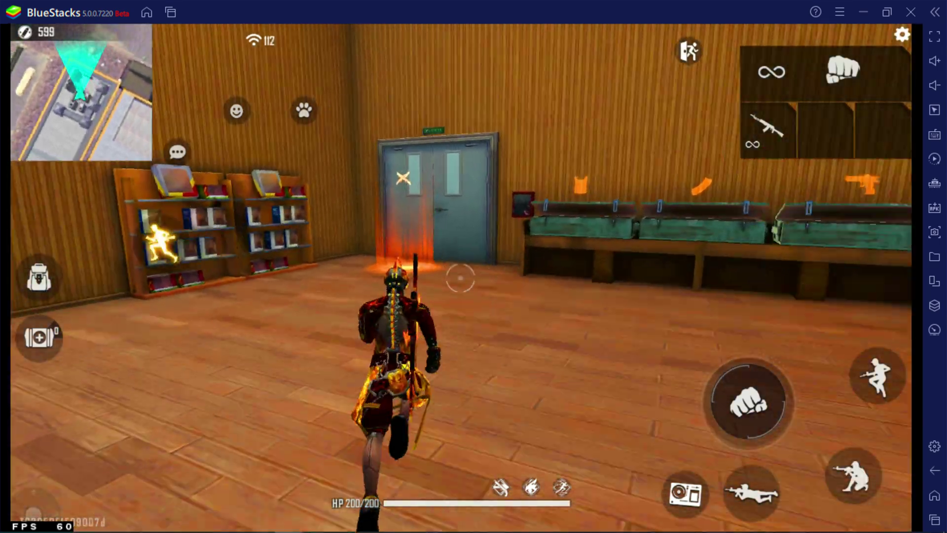
{"action": "key", "text": "w"}
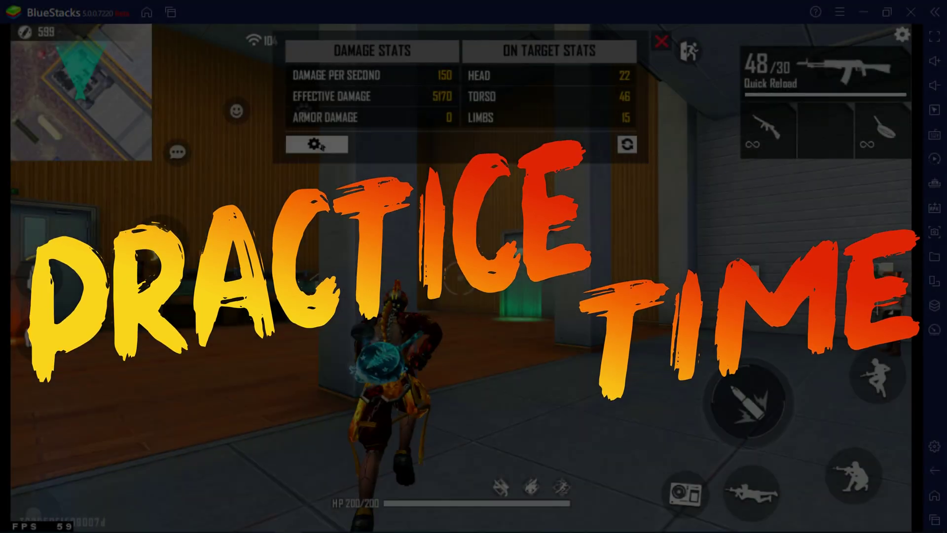
{"action": "key", "text": "w"}
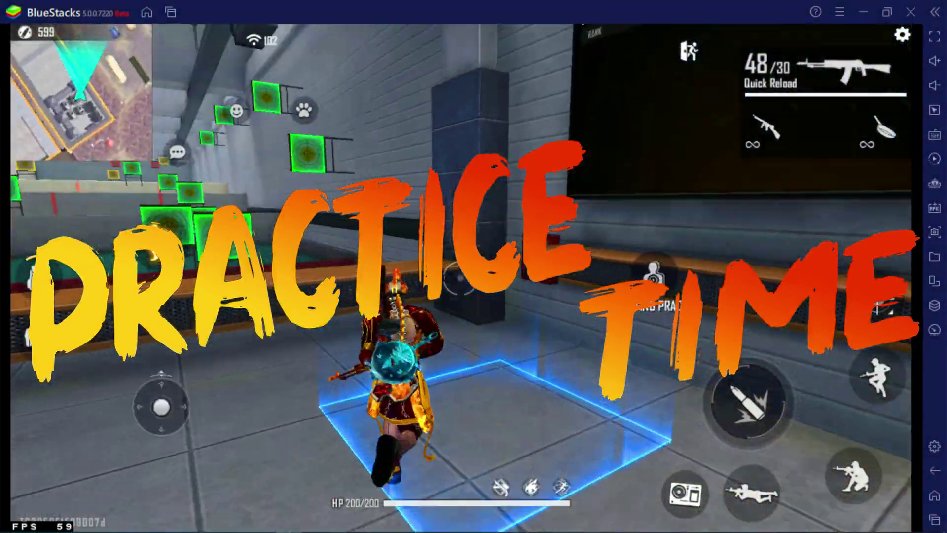
{"action": "key", "text": "d"}
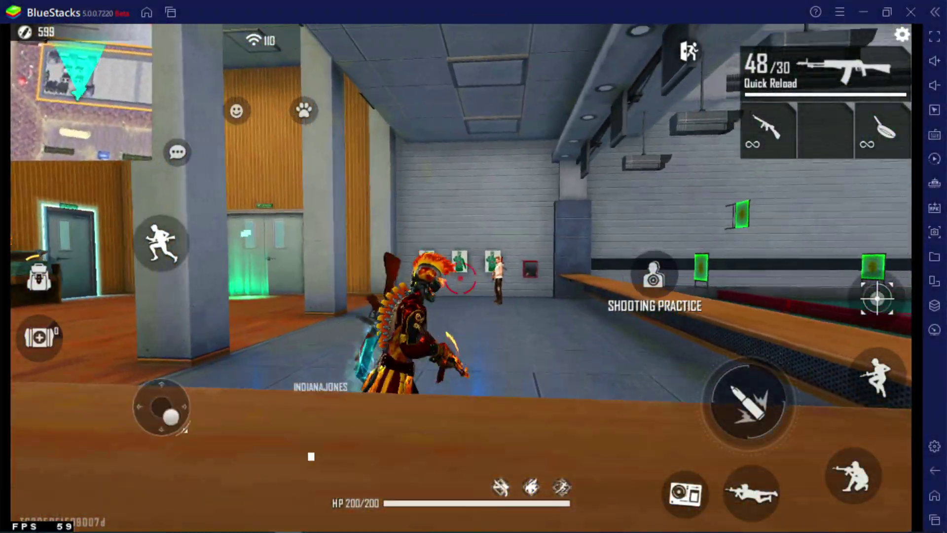
Fire drag-headshots at the training targets, then reload the rifle.
{"action": "left_click", "coordinate": [459, 275]}
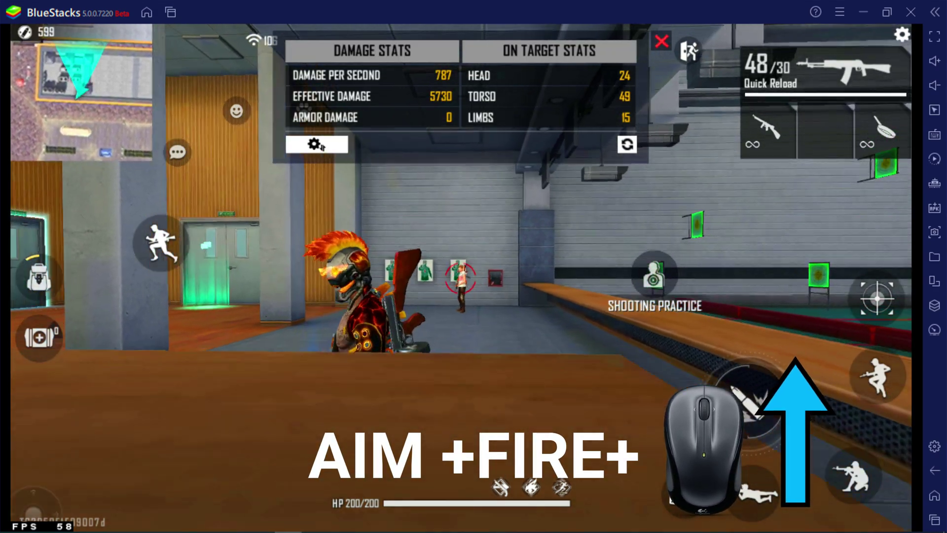
{"action": "left_click", "coordinate": [460, 276]}
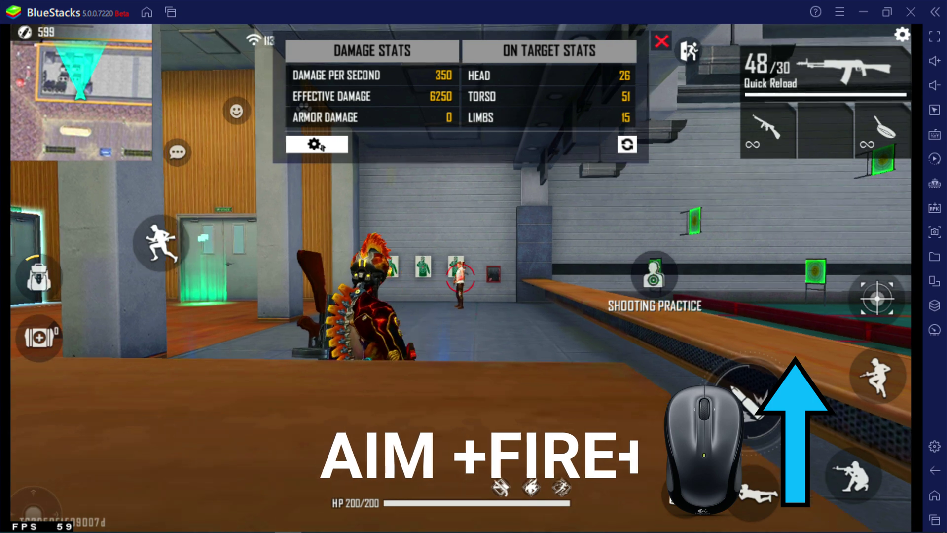
{"action": "left_click", "coordinate": [637, 456]}
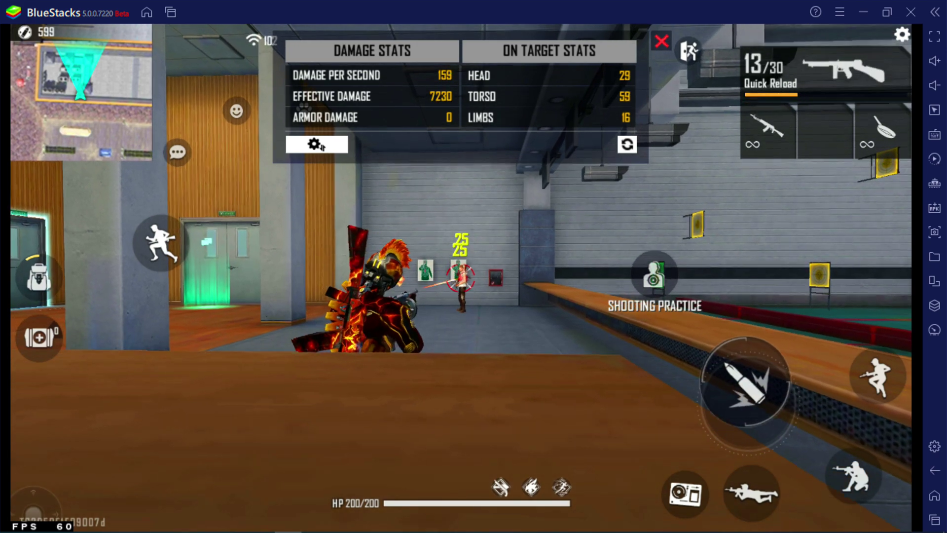
{"action": "left_click", "coordinate": [474, 267]}
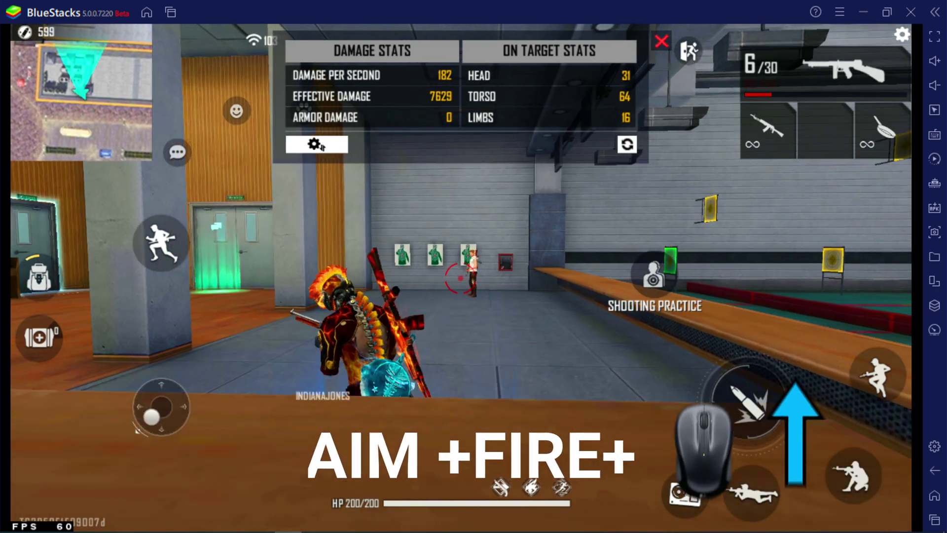
{"action": "key", "text": "r"}
Keep firing headshots while moving, pushing effective damage past 9,500.
{"action": "left_click", "coordinate": [473, 267]}
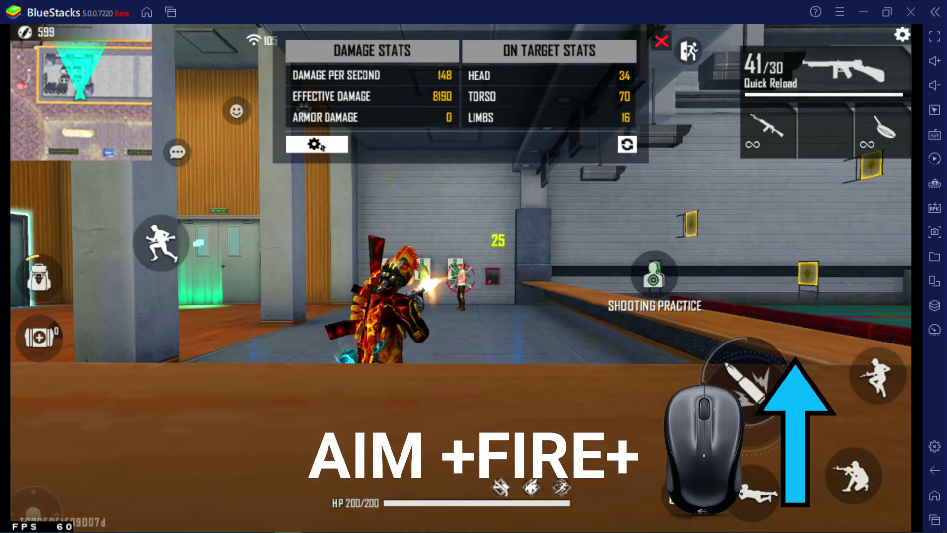
{"action": "left_click", "coordinate": [474, 266]}
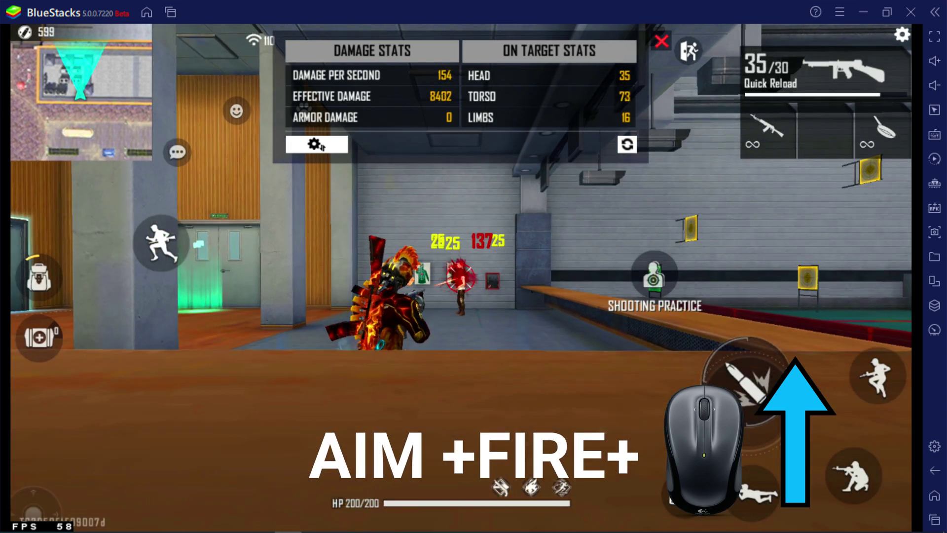
{"action": "key", "text": "a"}
{"action": "left_click", "coordinate": [474, 266]}
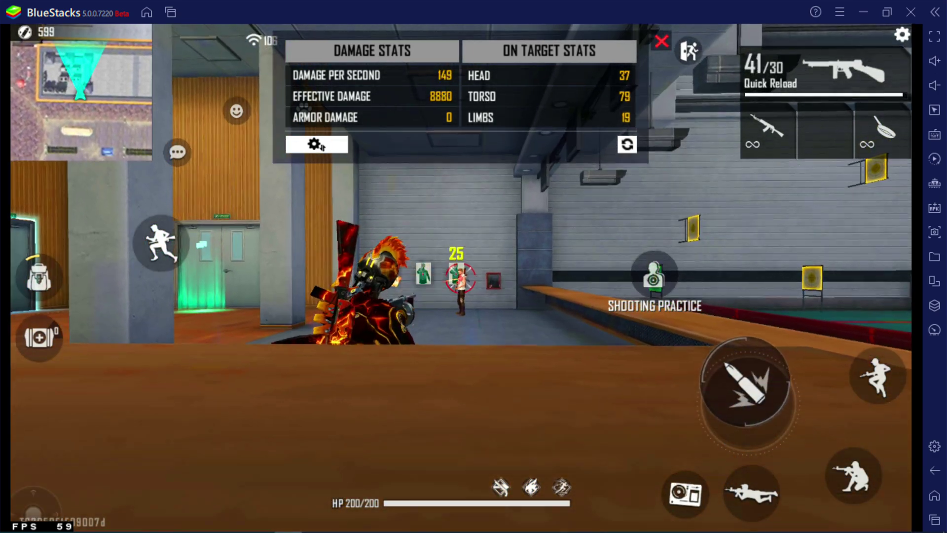
{"action": "left_click", "coordinate": [473, 267]}
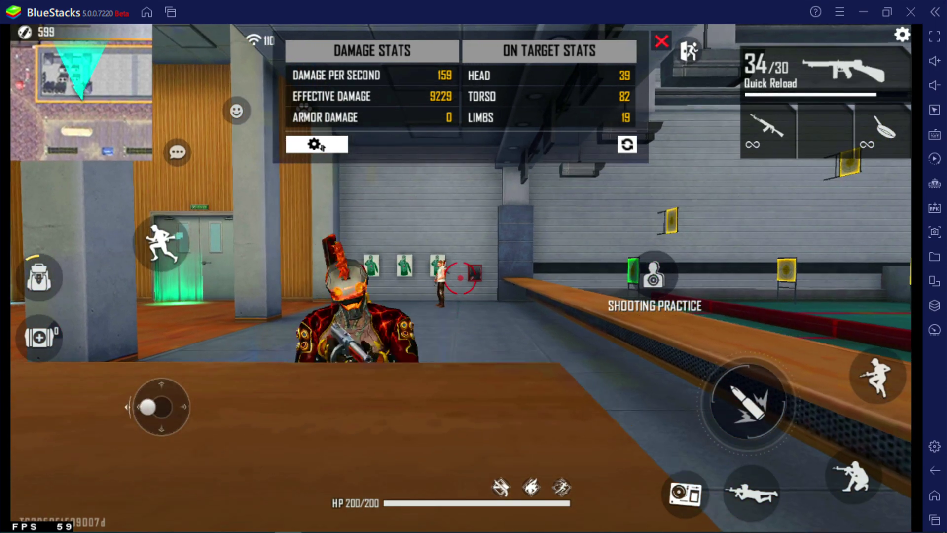
{"action": "left_click", "coordinate": [474, 266]}
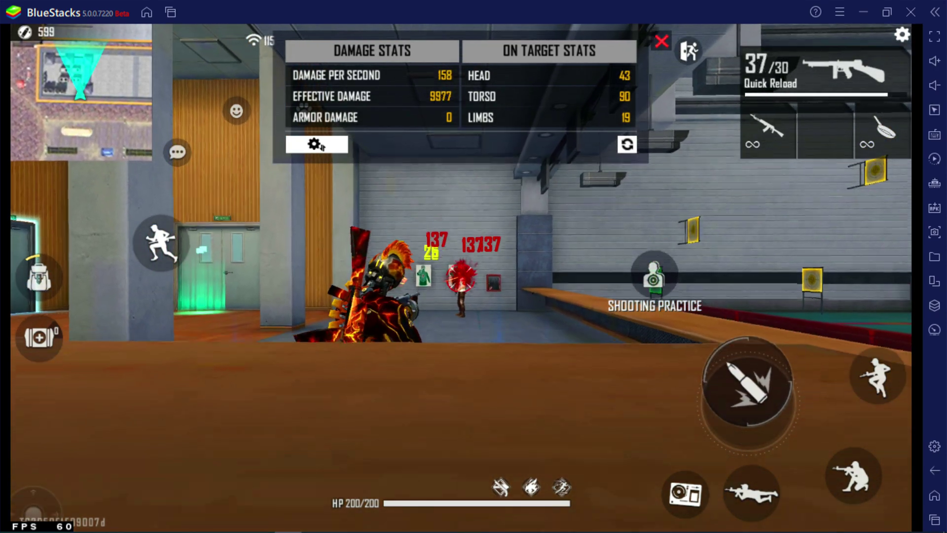
{"action": "left_click", "coordinate": [474, 266]}
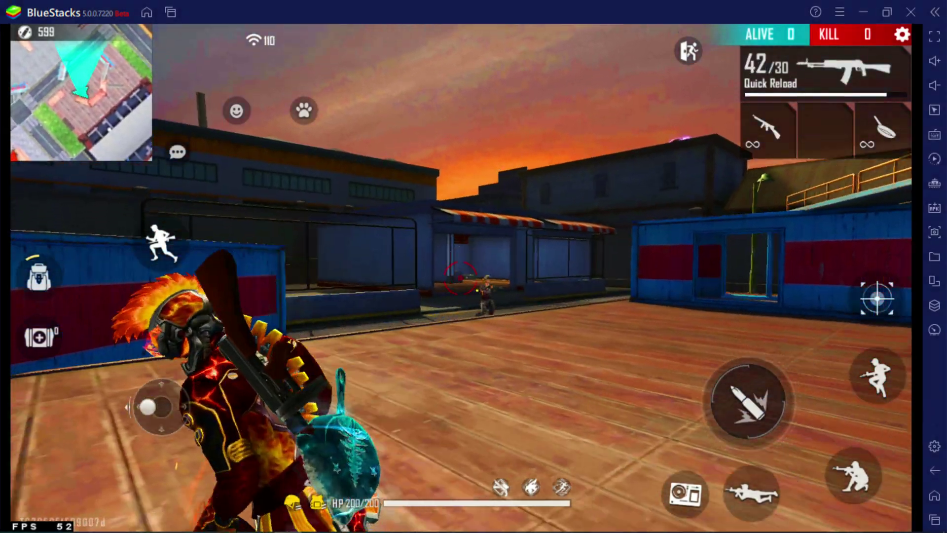
Shoot an enemy, then head through the doorway into the bumper-car arena and fire.
{"action": "left_click", "coordinate": [474, 266]}
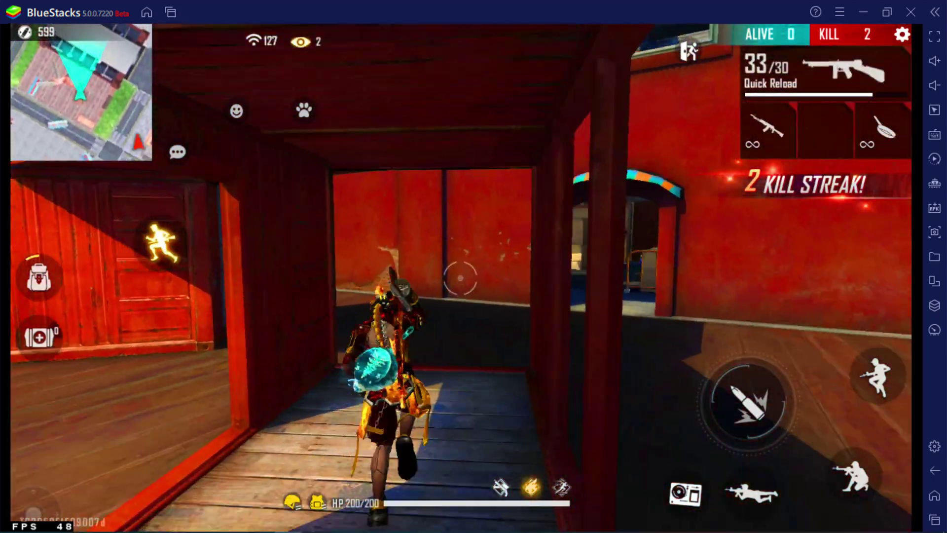
{"action": "key", "text": "w"}
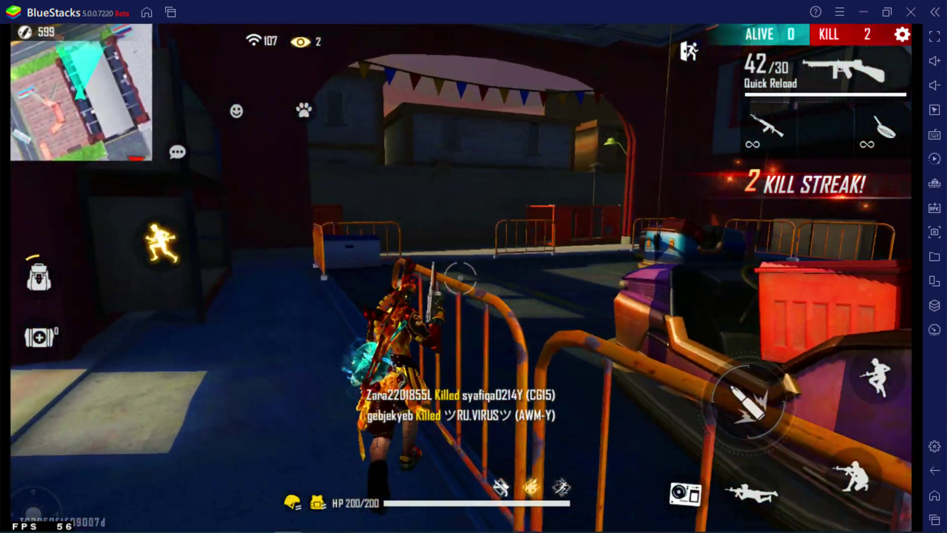
{"action": "key", "text": "a"}
{"action": "key", "text": "a"}
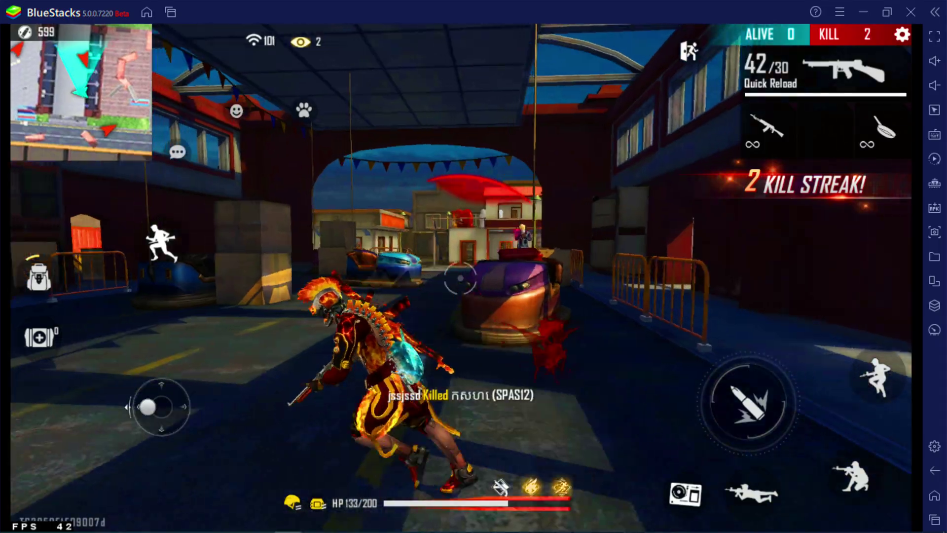
{"action": "key", "text": "w"}
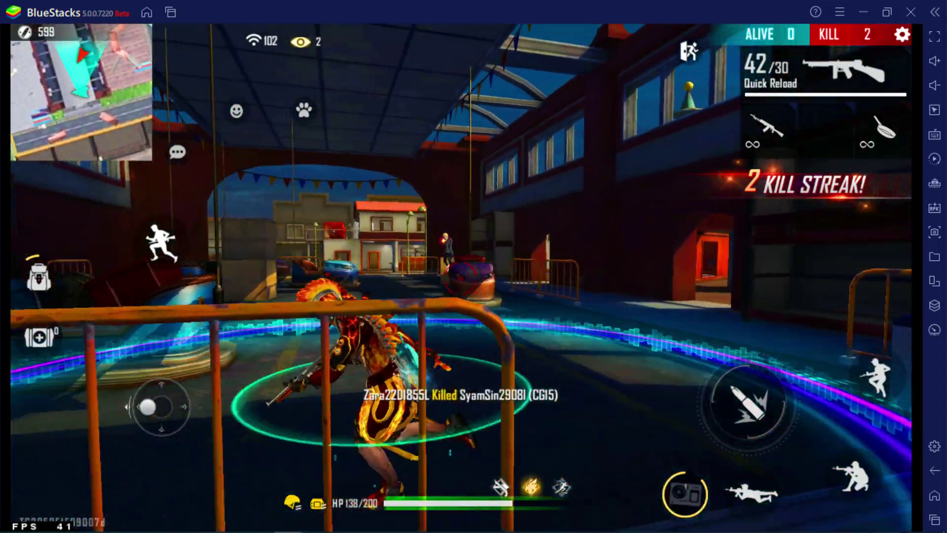
{"action": "key", "text": "a"}
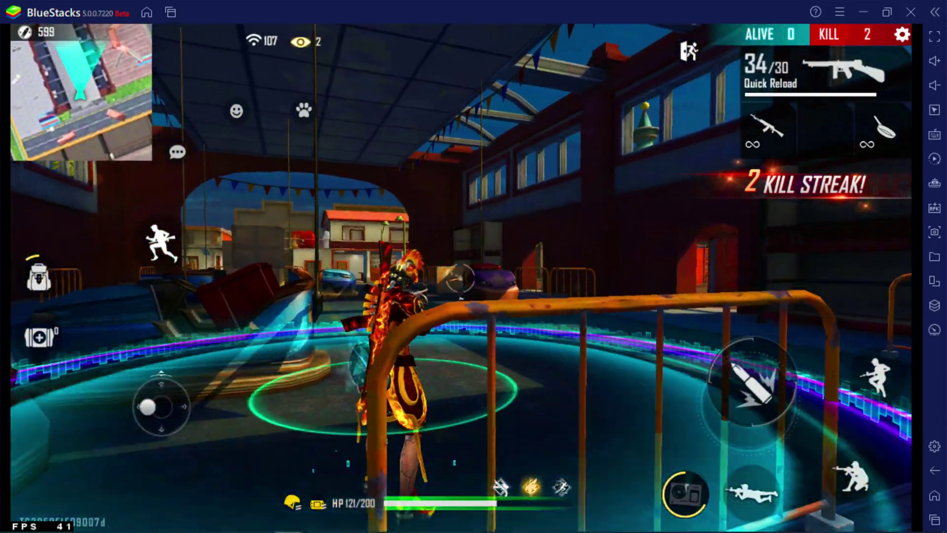
{"action": "left_click", "coordinate": [457, 280]}
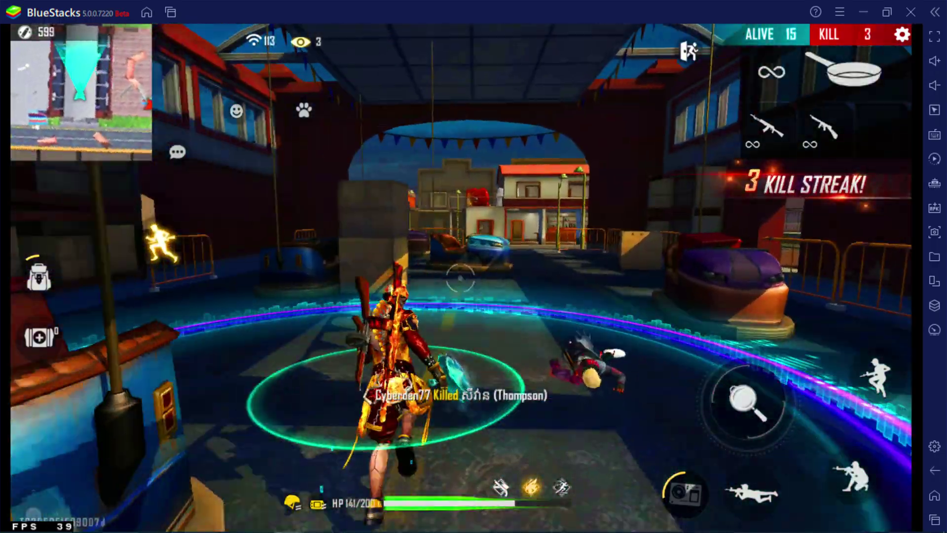
Switch to the rifle with 2 and advance past the blue crate.
{"action": "key", "text": "2"}
{"action": "key", "text": "a"}
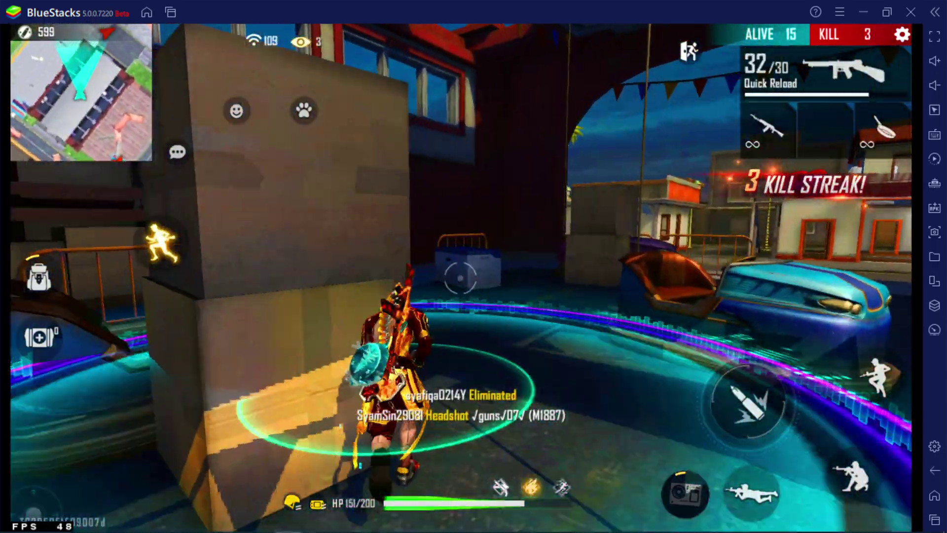
{"action": "key", "text": "w"}
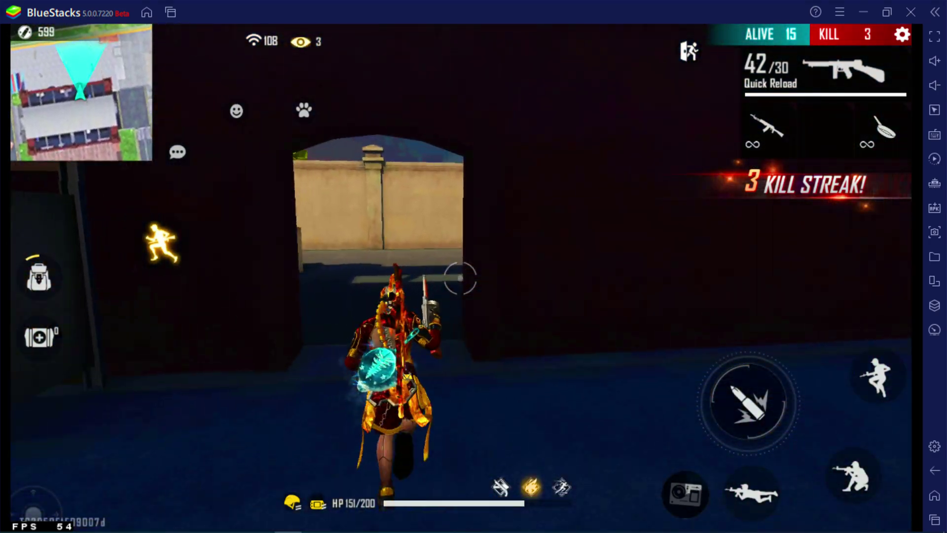
{"action": "key", "text": "w"}
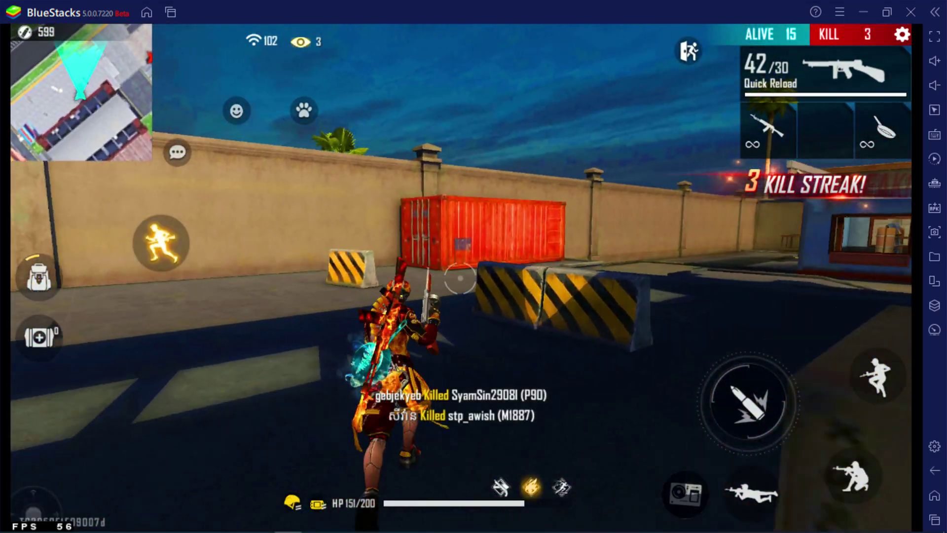
{"action": "key", "text": "w"}
Crouch toward the buildings and shoot the enemy for the fourth kill.
{"action": "key", "text": "c"}
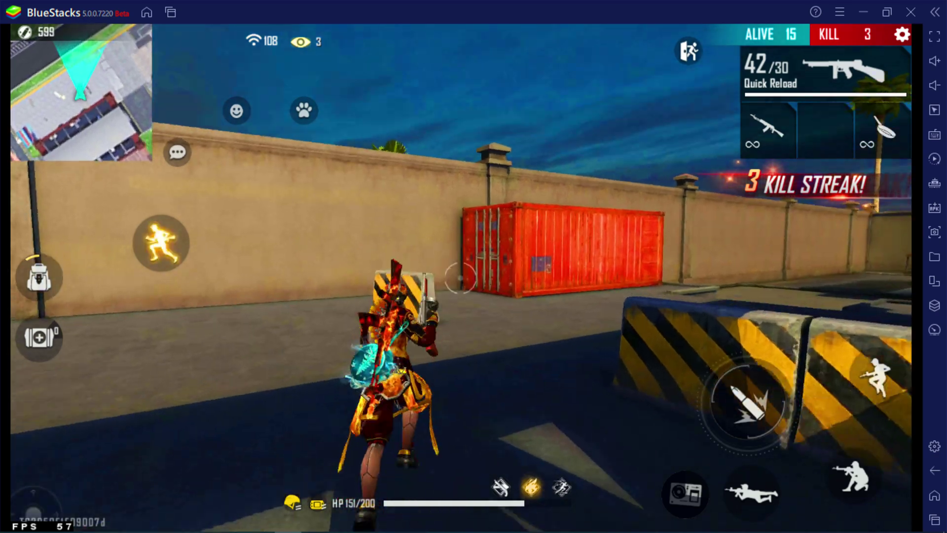
{"action": "key", "text": "s"}
{"action": "key", "text": "c"}
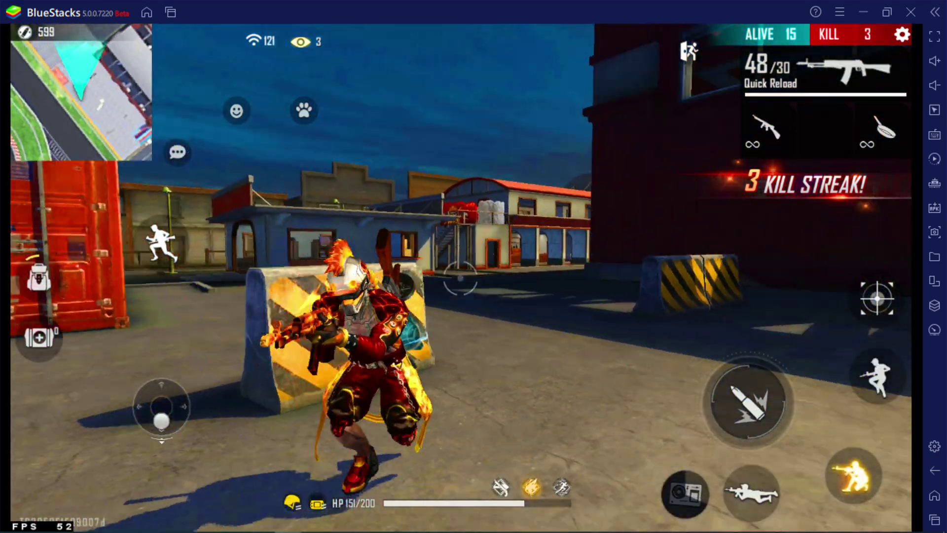
{"action": "key", "text": "c"}
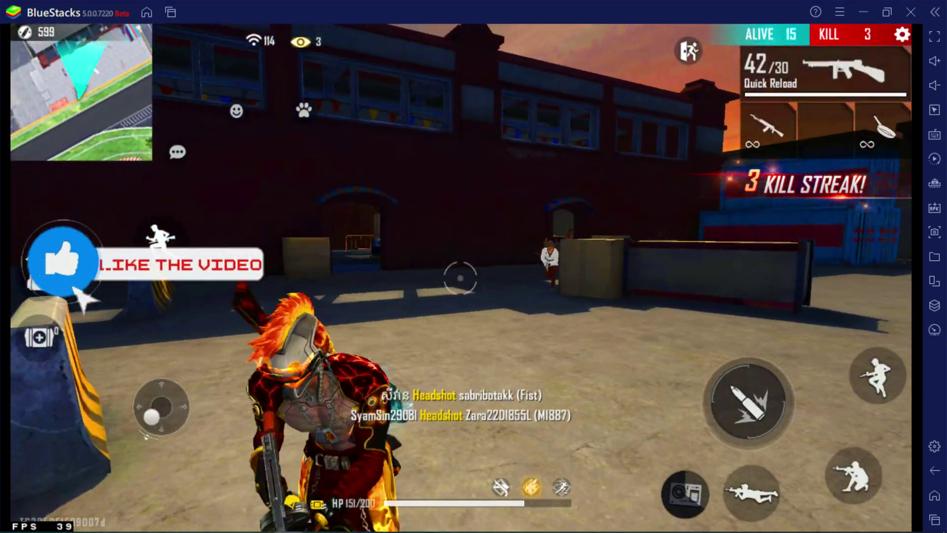
{"action": "key", "text": "a"}
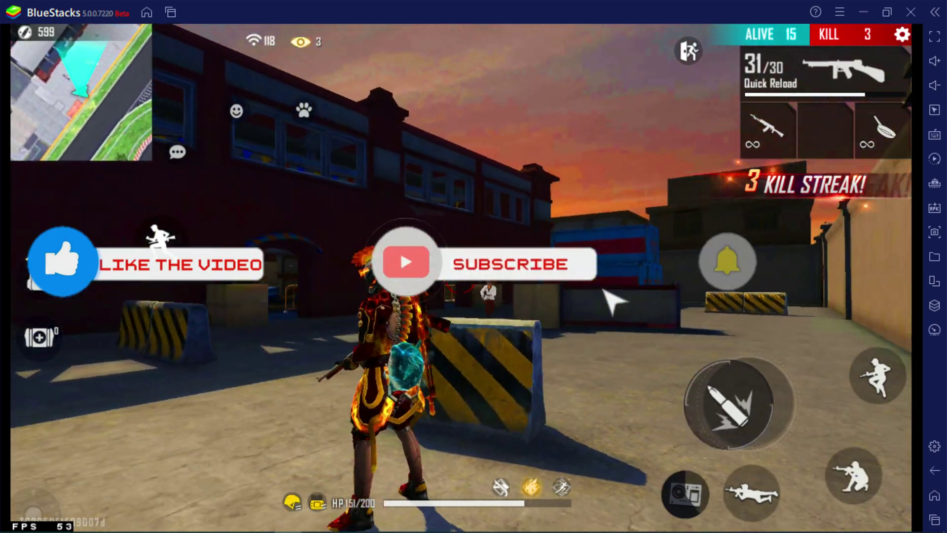
{"action": "left_click", "coordinate": [460, 285]}
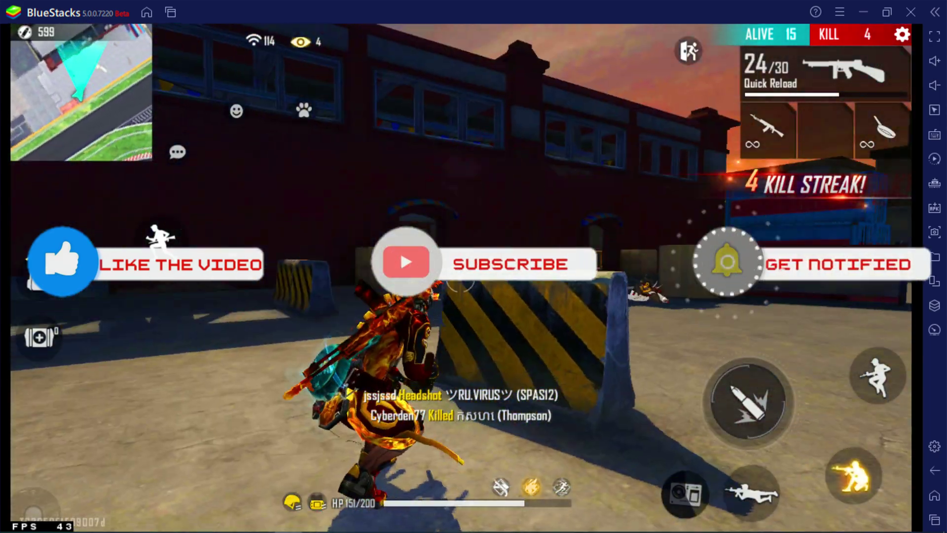